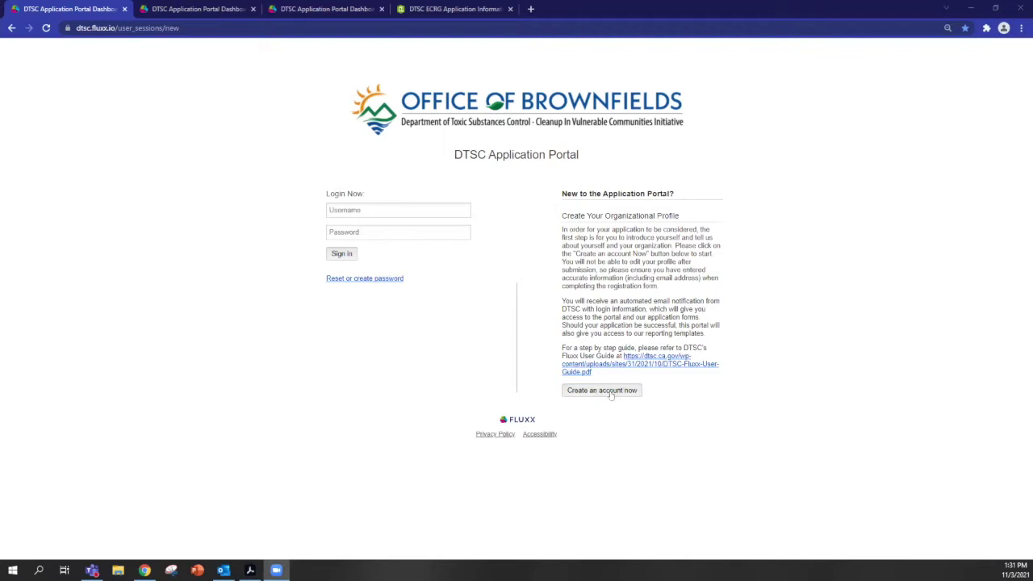
Bring up the portal registration form and scroll through its blank organization and contact fields to Submit Request.
left_click(216, 12)
scroll(299, 291, "down", 3)
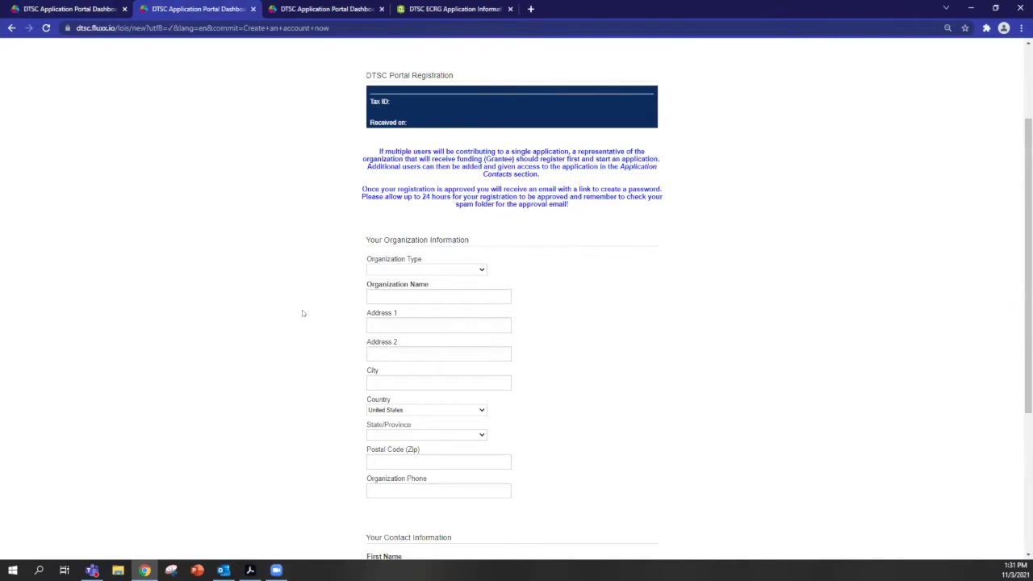
scroll(301, 314, "down", 2)
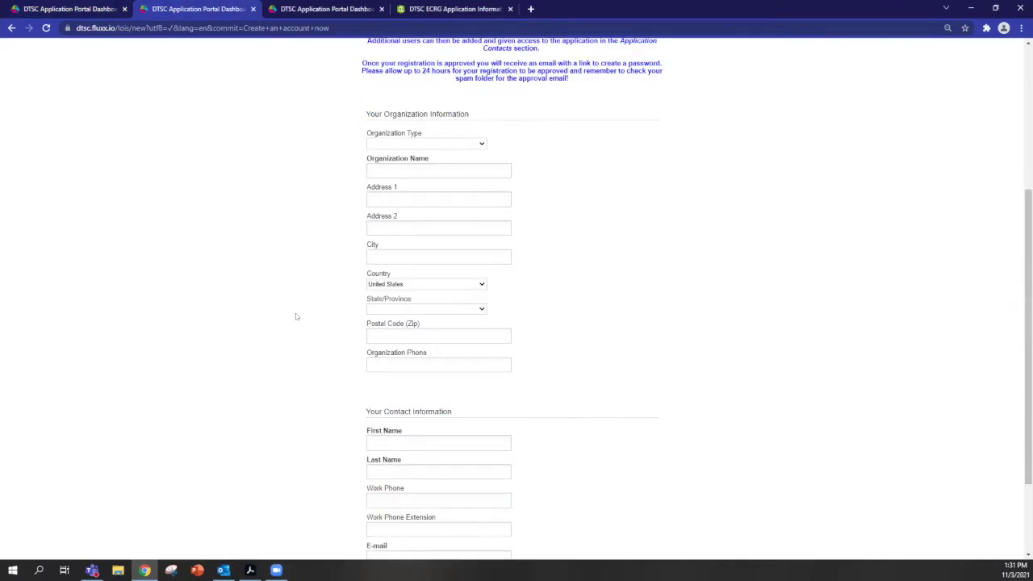
scroll(296, 326, "down", 2)
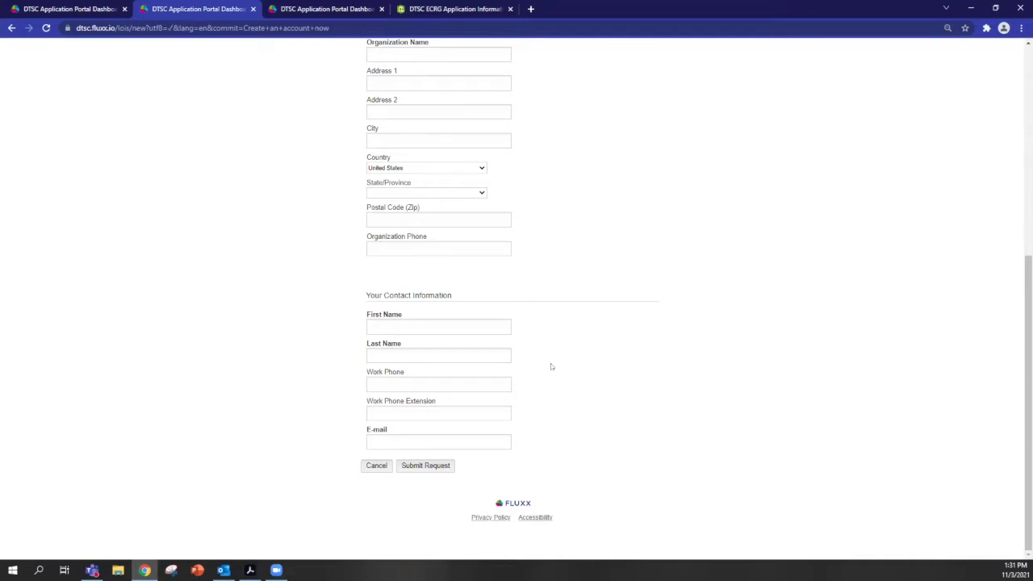
scroll(552, 369, "up", 3)
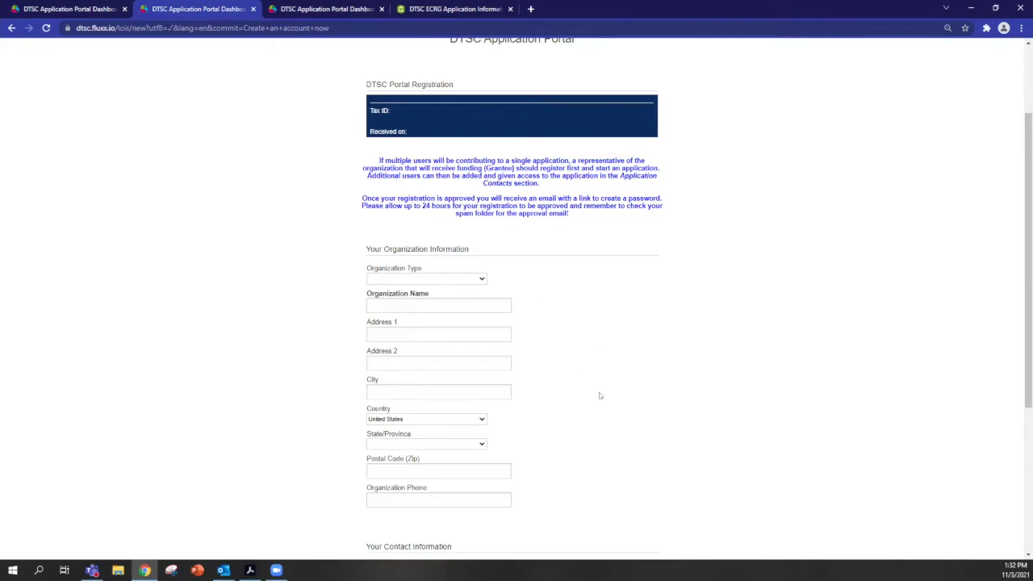
scroll(461, 355, "down", 3)
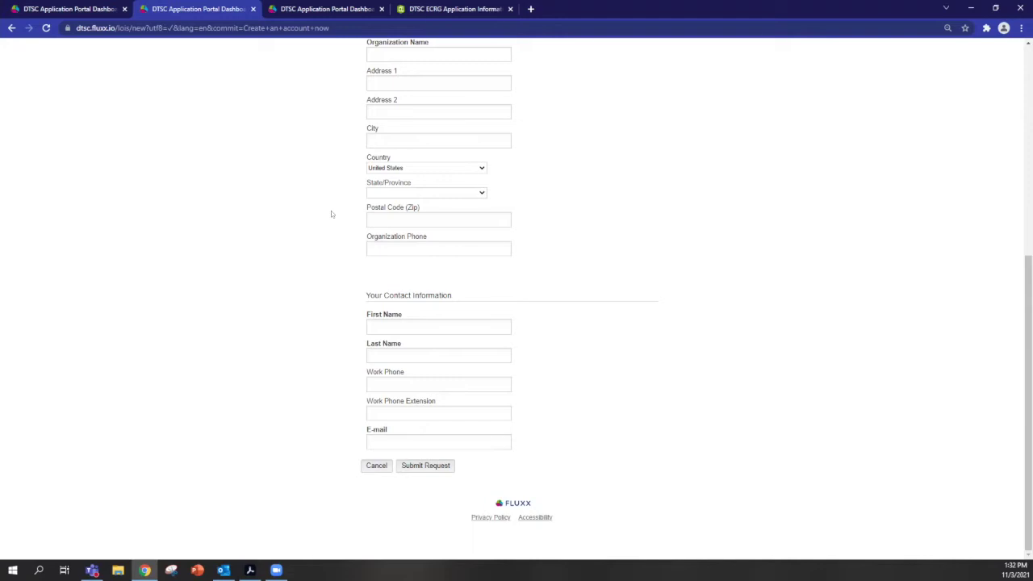
On the login page, enter the account's e-mail username and password and sign in.
left_click(87, 6)
left_click(408, 208)
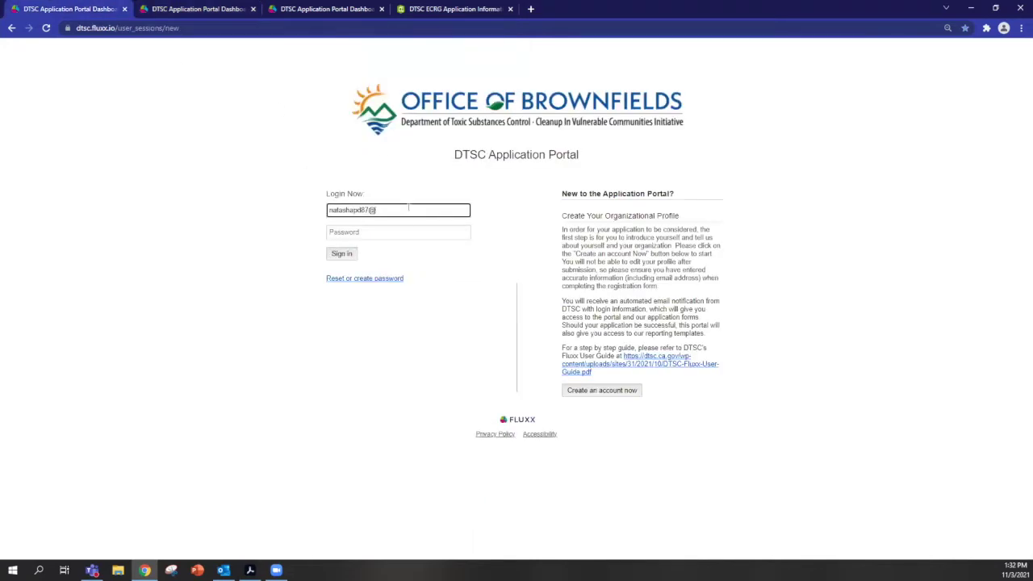
key("Tab")
type("*******")
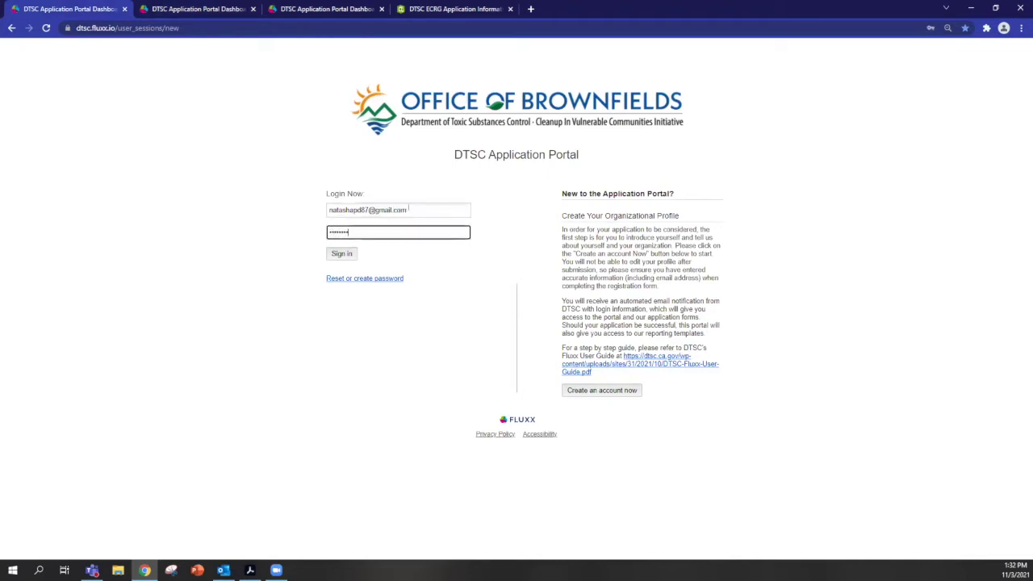
key("Return")
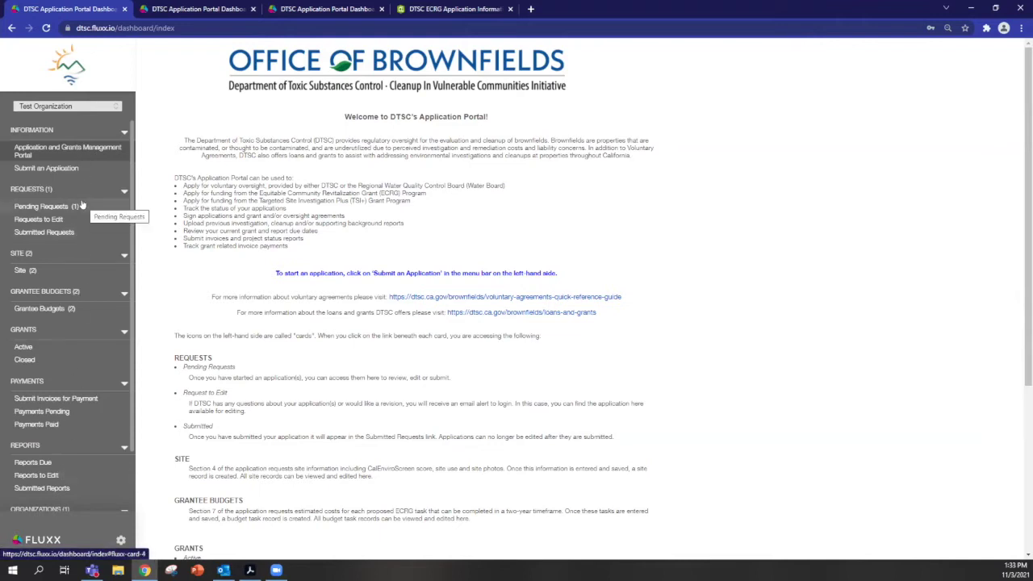
Start an Equitable Community Revitalization Grant application from Submit an Application, then Save and Continue past the instructions.
left_click(64, 168)
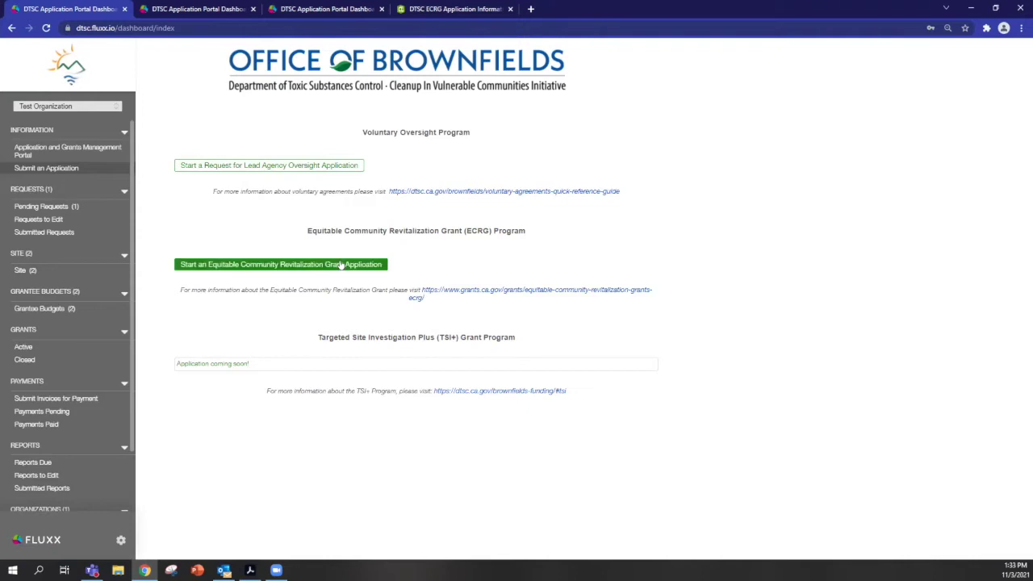
left_click(246, 265)
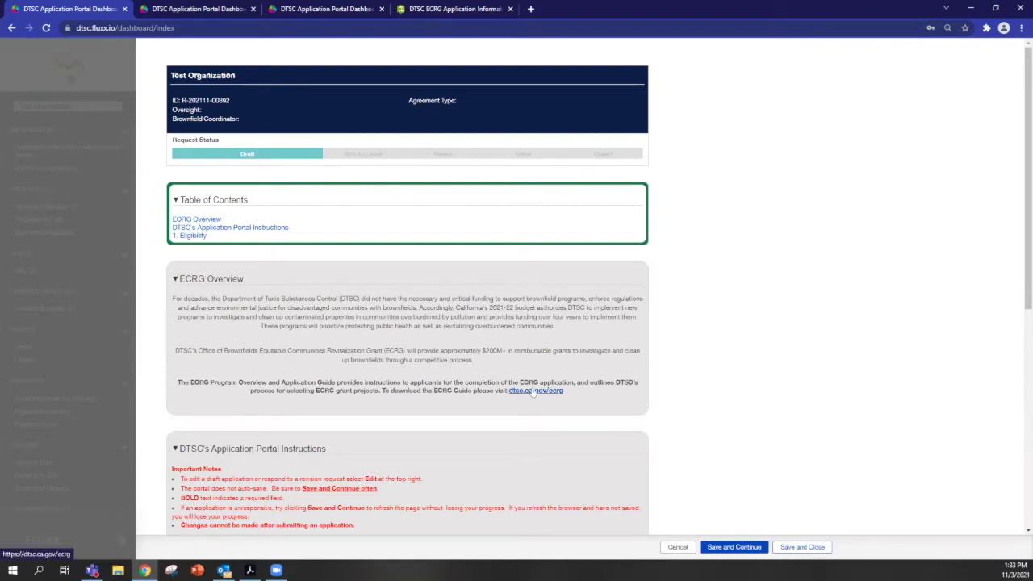
scroll(649, 372, "down", 2)
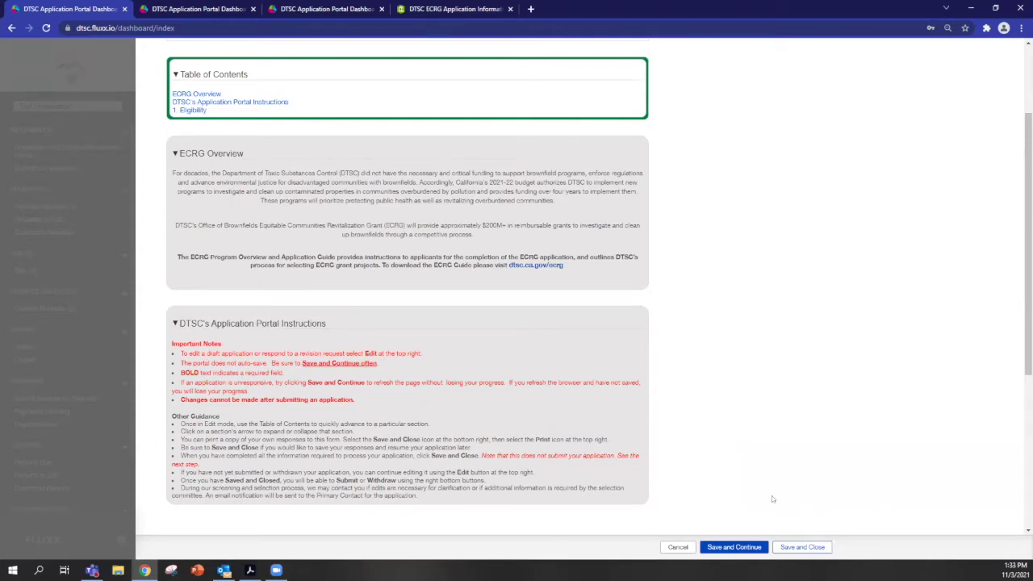
left_click(745, 547)
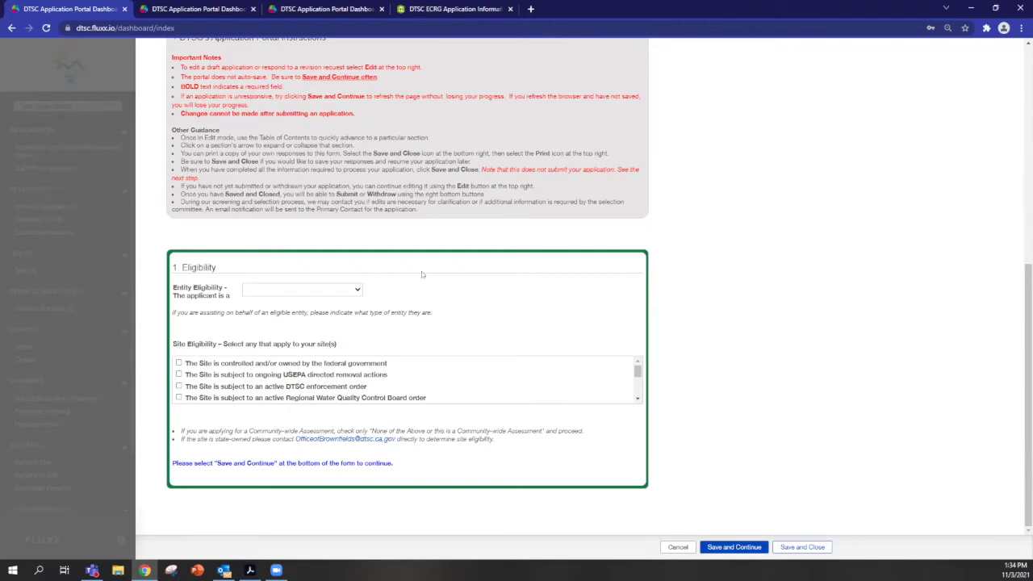
Select Nonprofit for Entity Eligibility, tick 'None of the above' for site conditions, and save.
left_click(330, 291)
left_click(330, 319)
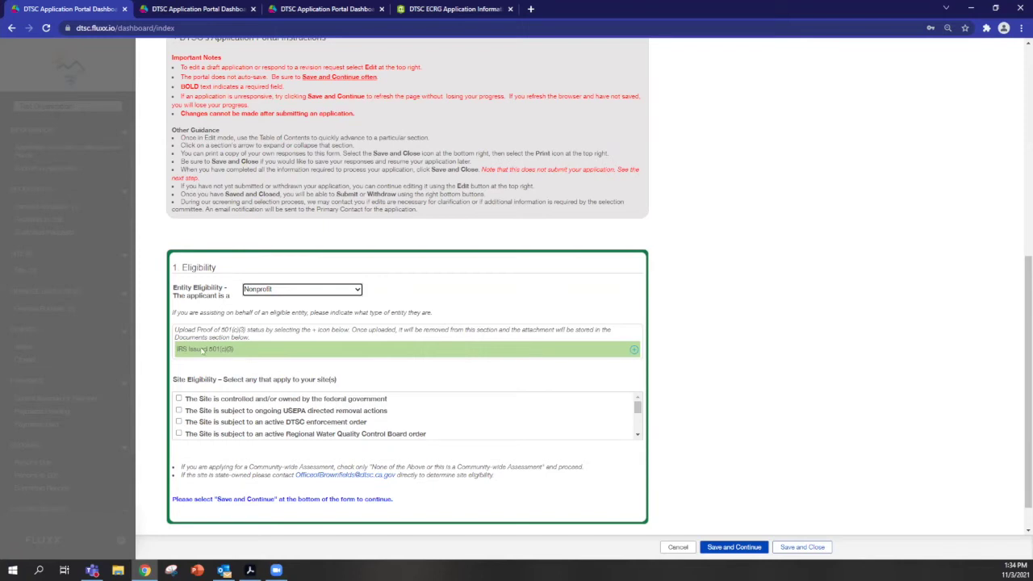
scroll(431, 362, "down", 1)
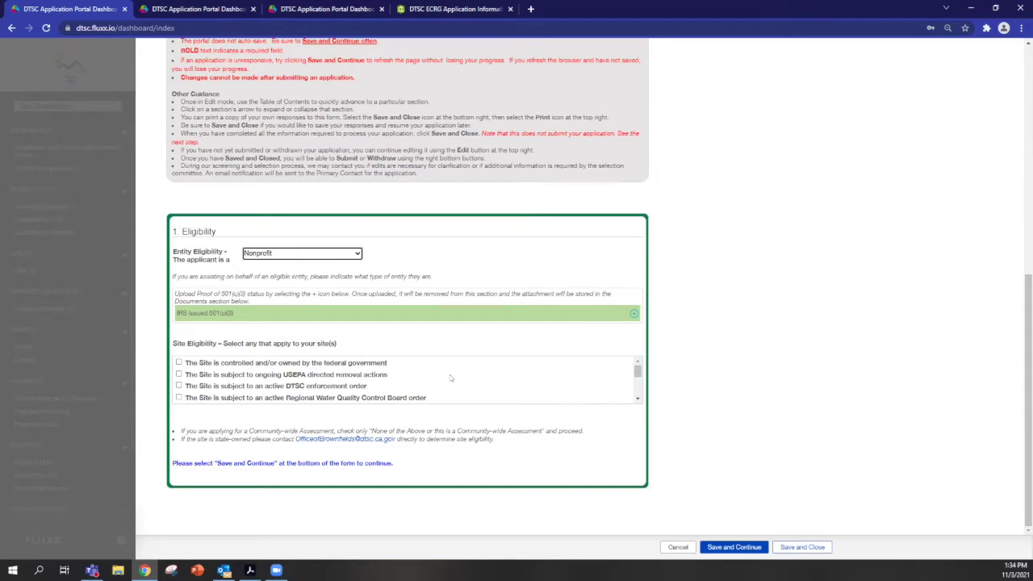
left_click(638, 398)
scroll(638, 387, "down", 5)
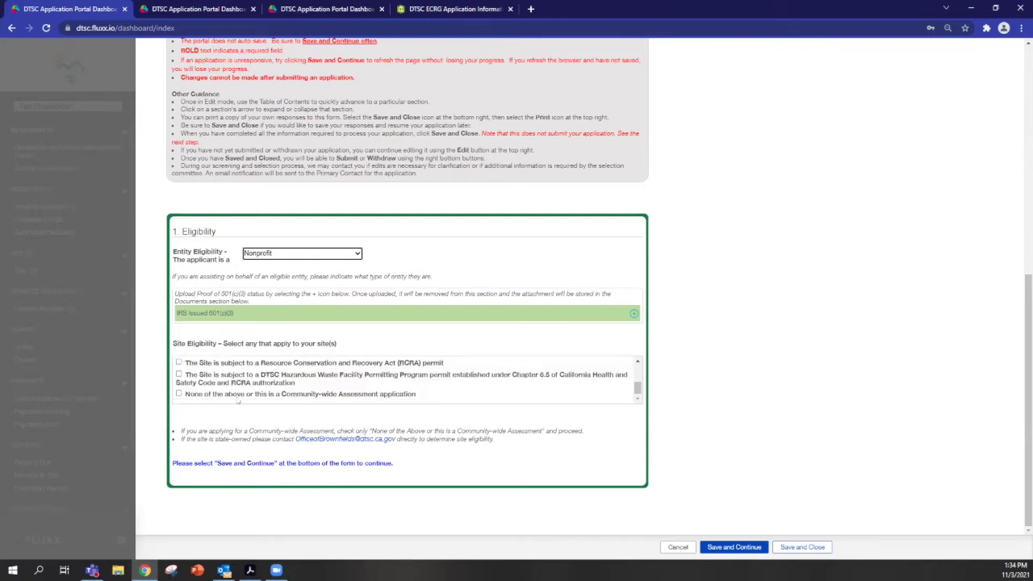
left_click(179, 393)
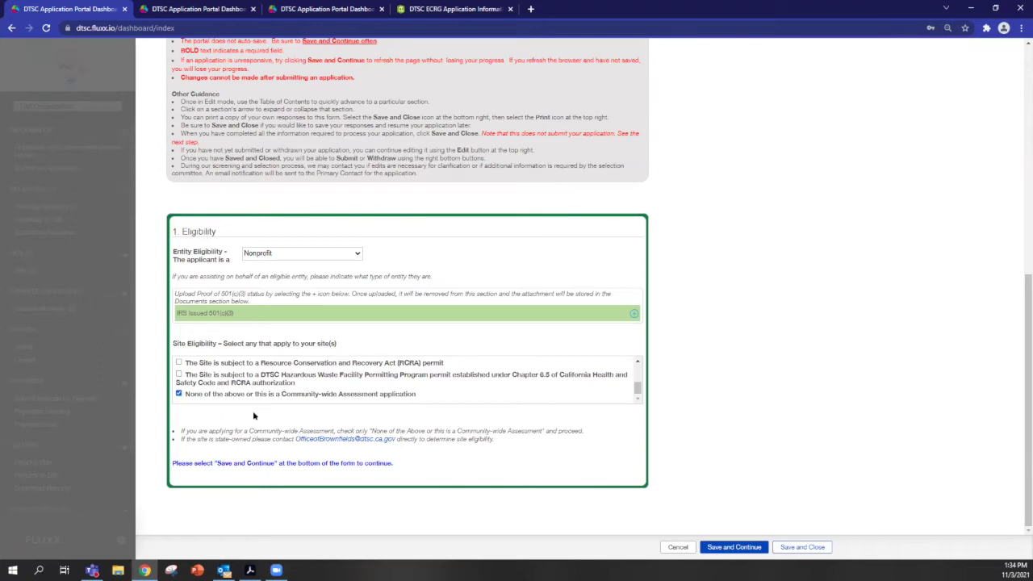
left_click(735, 547)
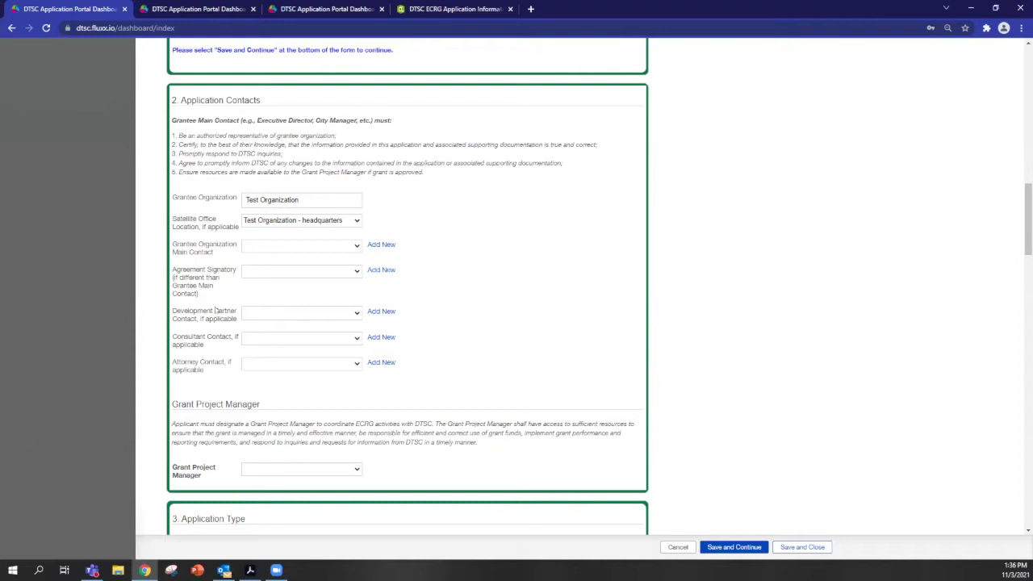
Look over the Add New Development Partner Contact form, close it unsaved, and go to the login page.
left_click(383, 311)
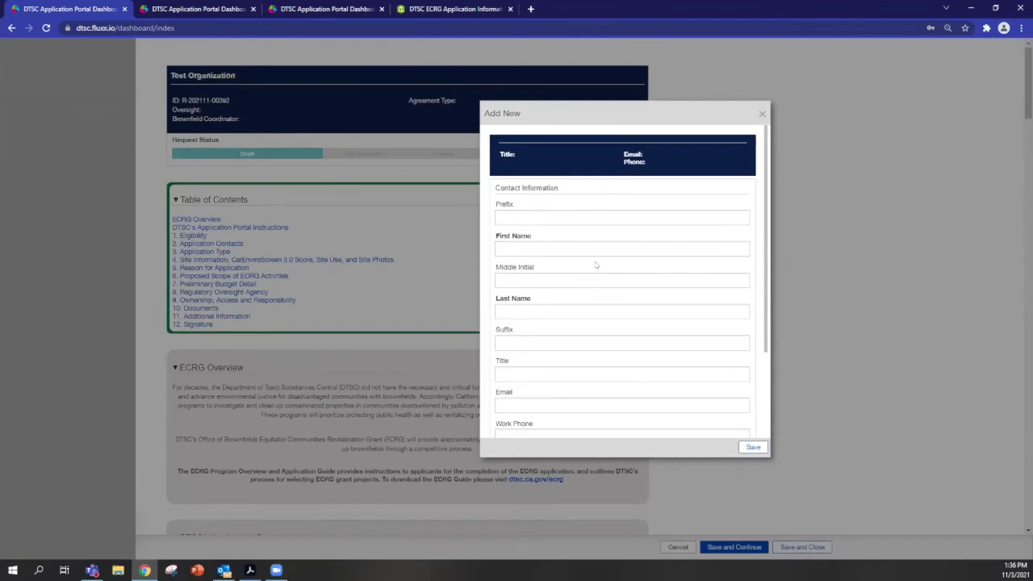
scroll(572, 311, "down", 2)
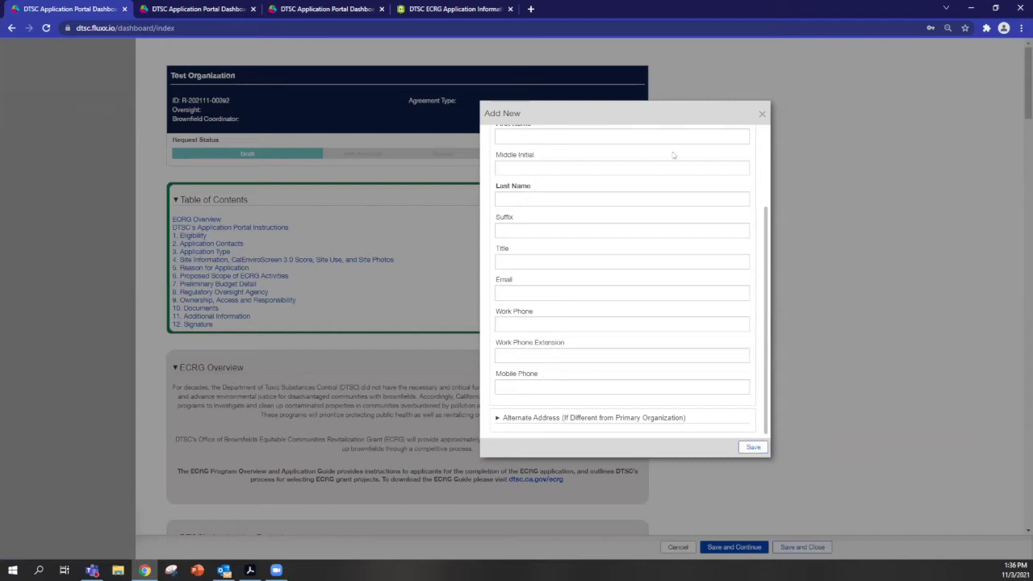
left_click(761, 116)
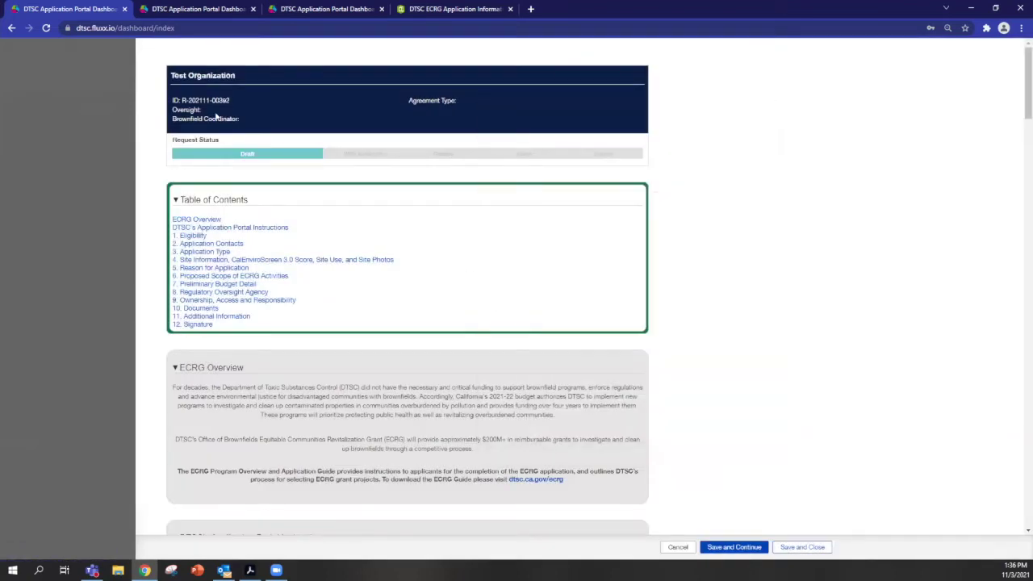
left_click(297, 10)
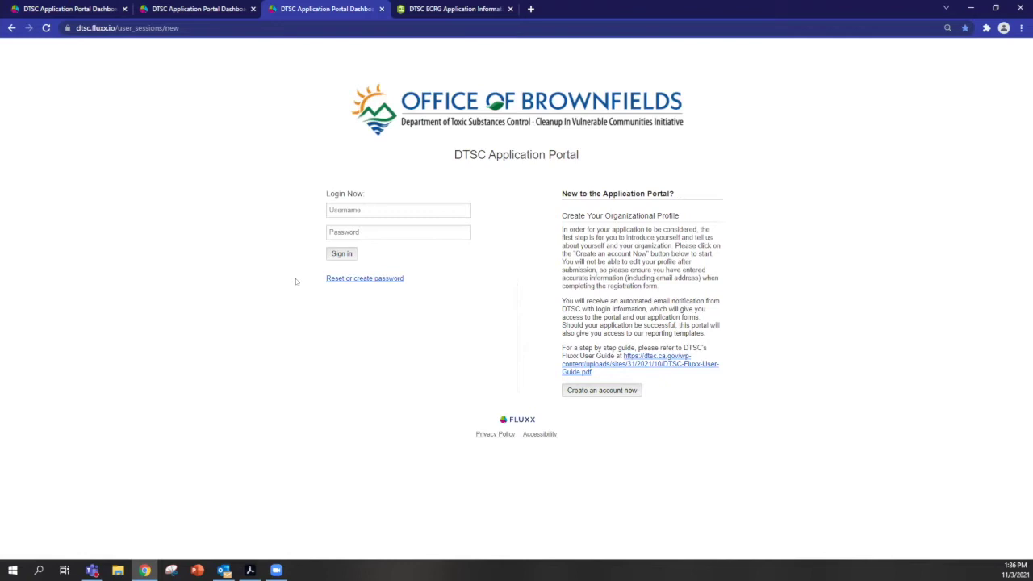
Go back to the ECRG draft and scroll down to section 3, Application Type.
left_click(69, 9)
scroll(500, 306, "down", 3)
scroll(500, 307, "down", 15)
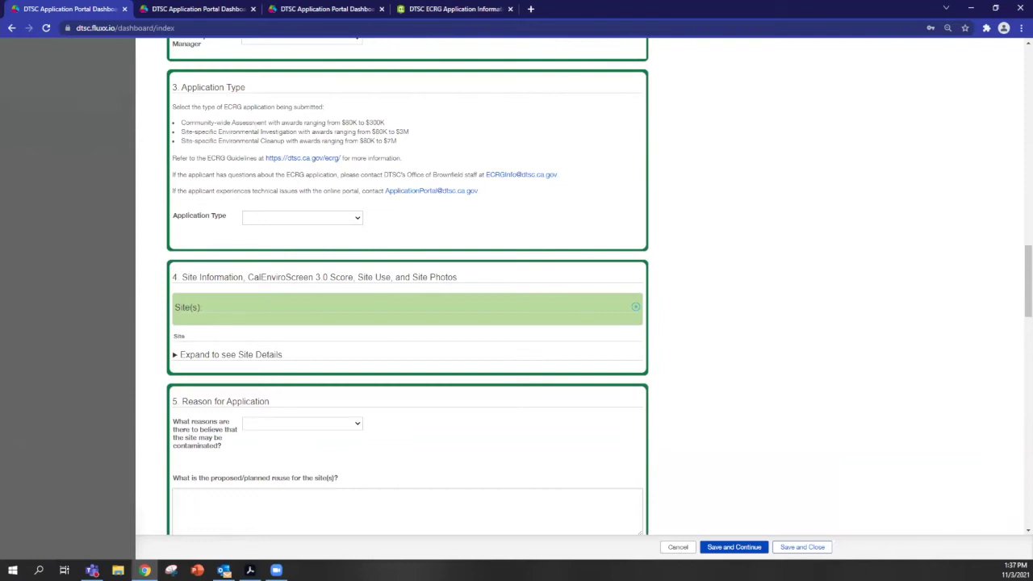
Choose Environmental Cleanup as the Application Type and save the draft with Save and Continue.
left_click(322, 215)
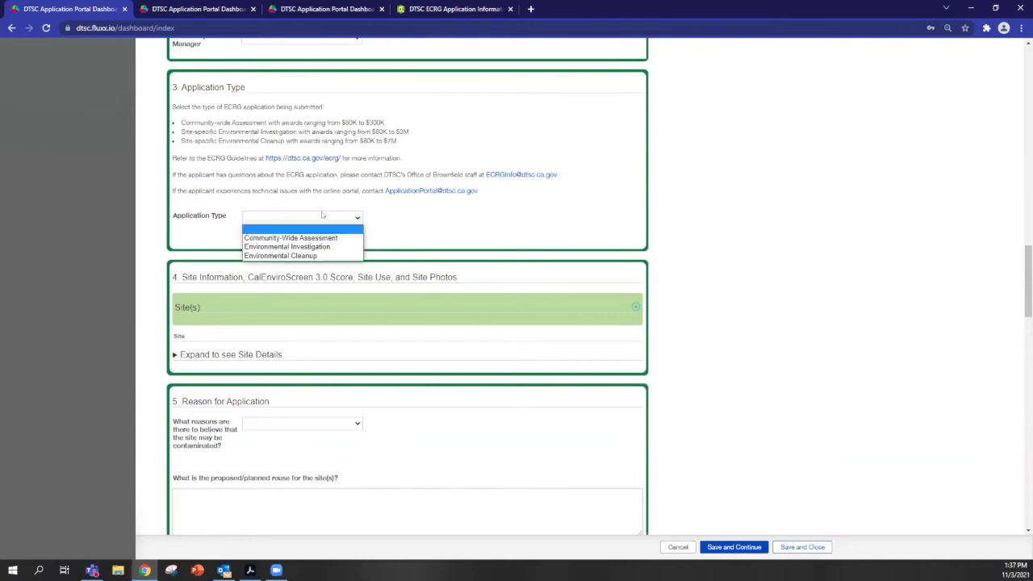
left_click(339, 256)
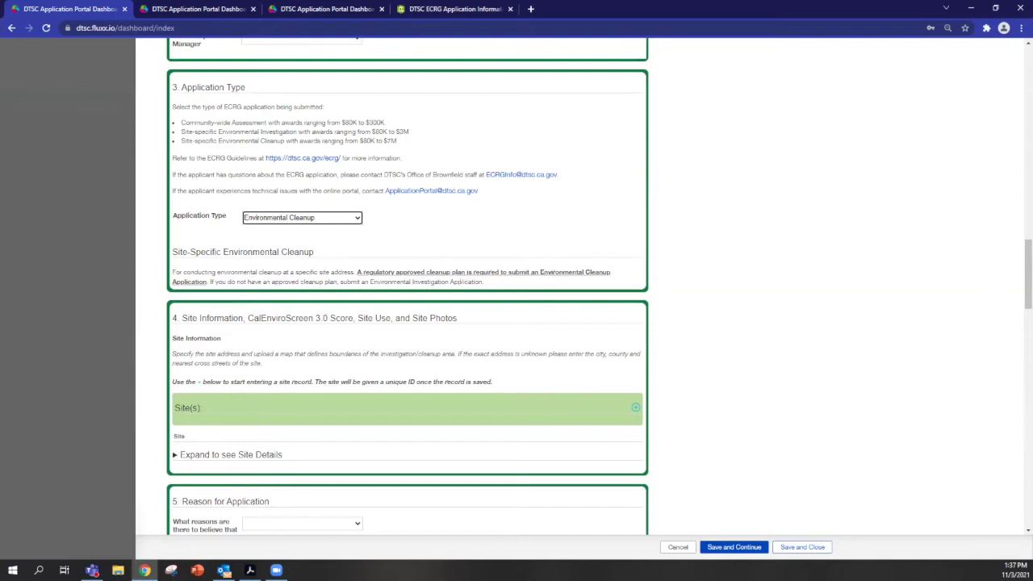
scroll(492, 305, "down", 2)
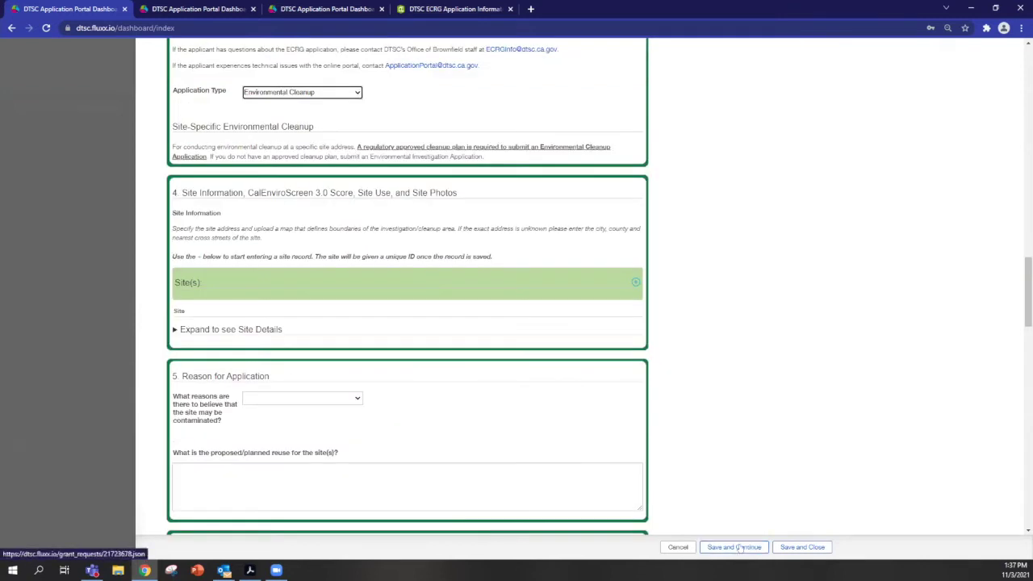
left_click(734, 547)
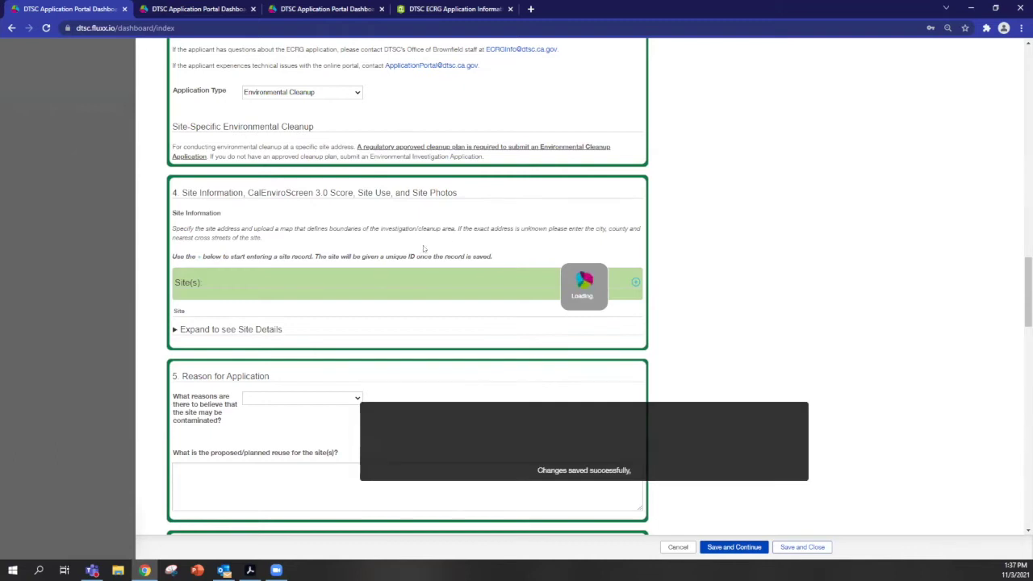
scroll(426, 301, "down", 2)
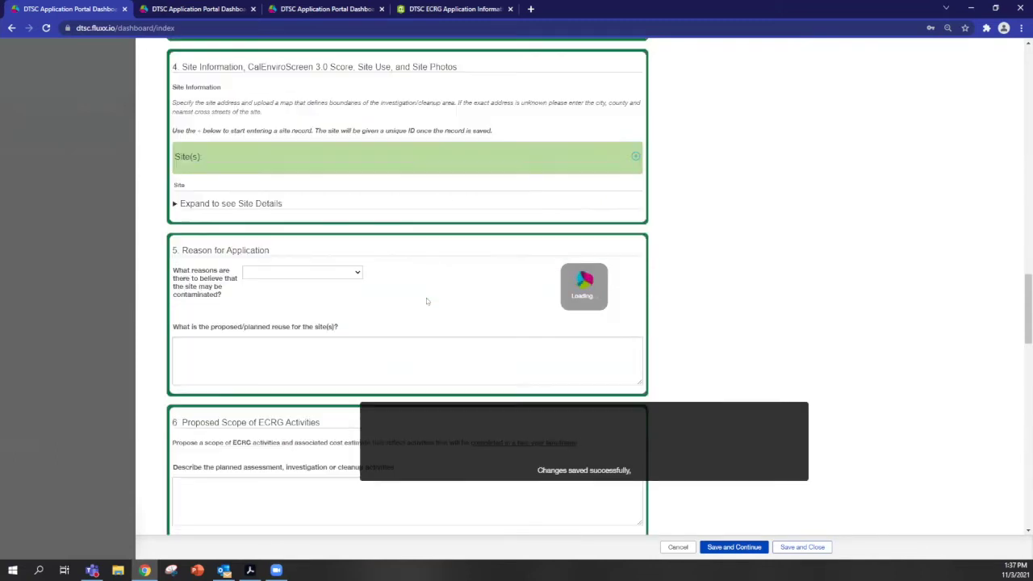
scroll(436, 304, "up", 1)
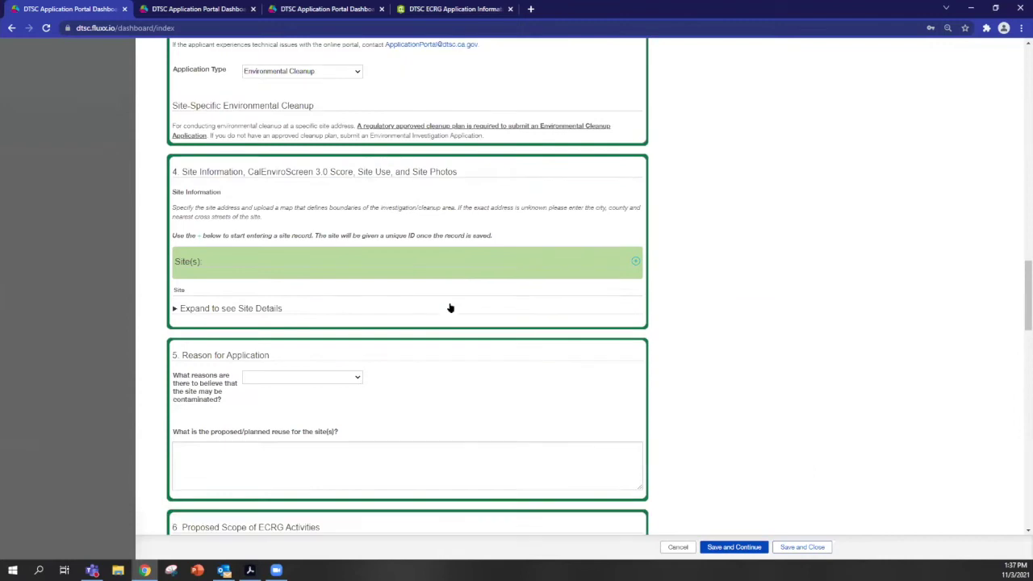
Scroll the draft form to bring section 4, Site Information, into view.
scroll(299, 256, "up", 1)
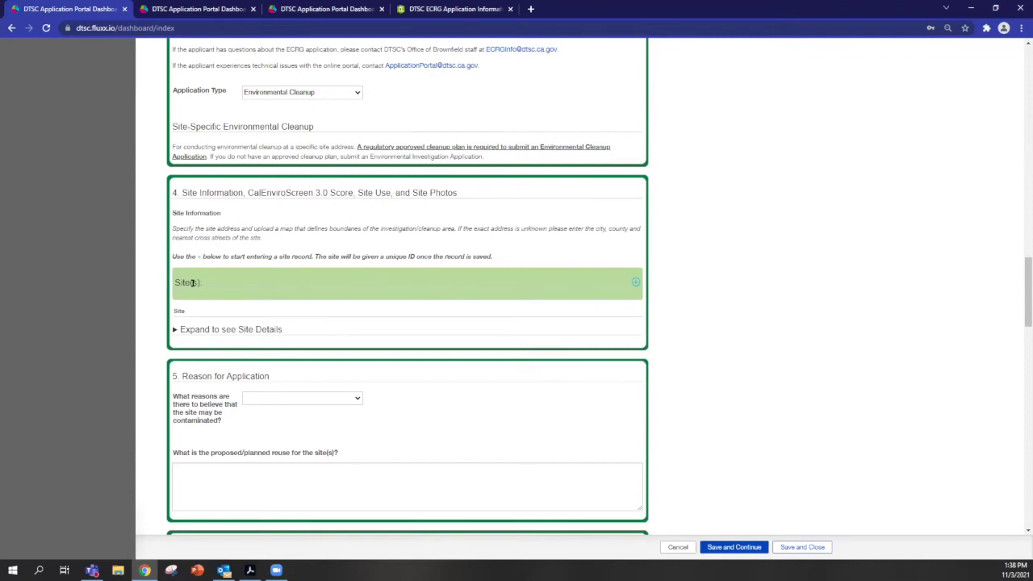
Open the Add a Site(s) dialog and scroll through its address, coordinates, district and parcel fields.
left_click(635, 282)
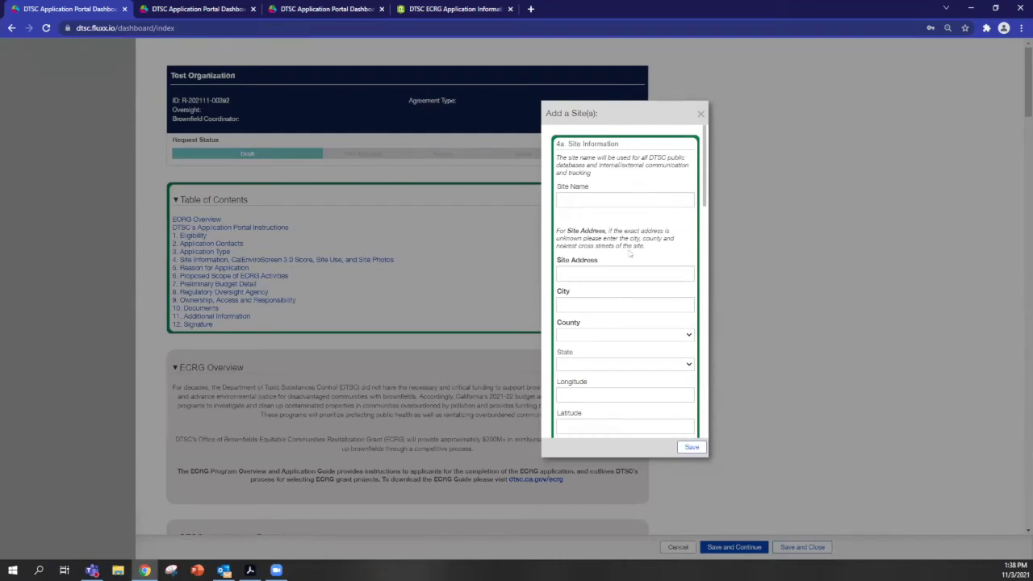
scroll(631, 267, "down", 2)
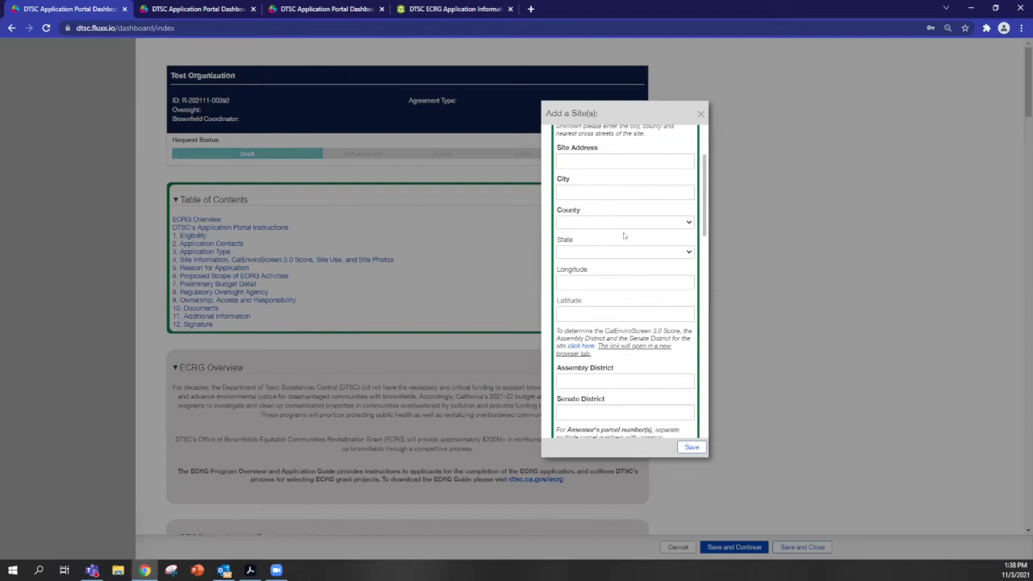
scroll(650, 270, "down", 2)
scroll(638, 286, "up", 4)
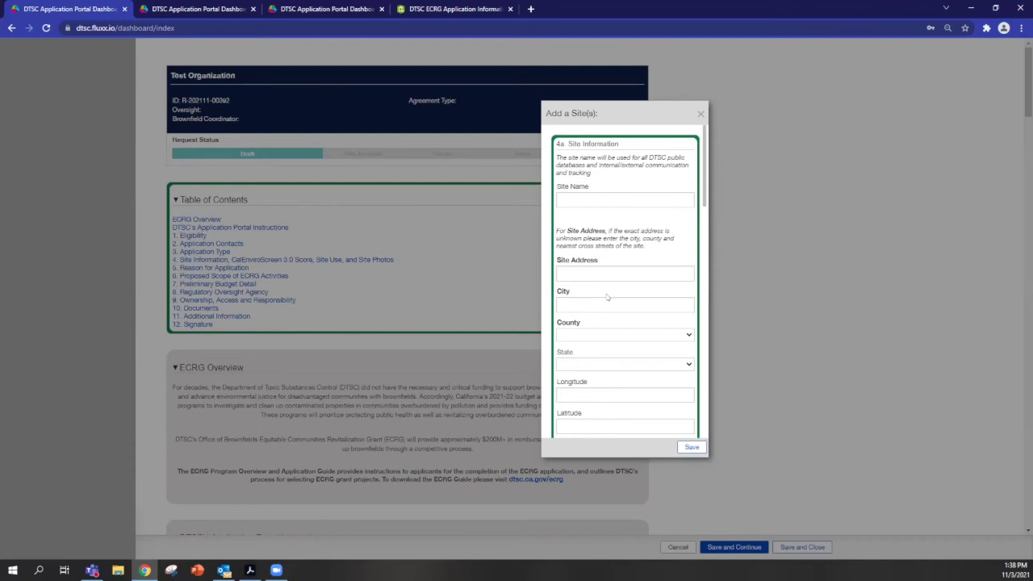
scroll(612, 290, "down", 2)
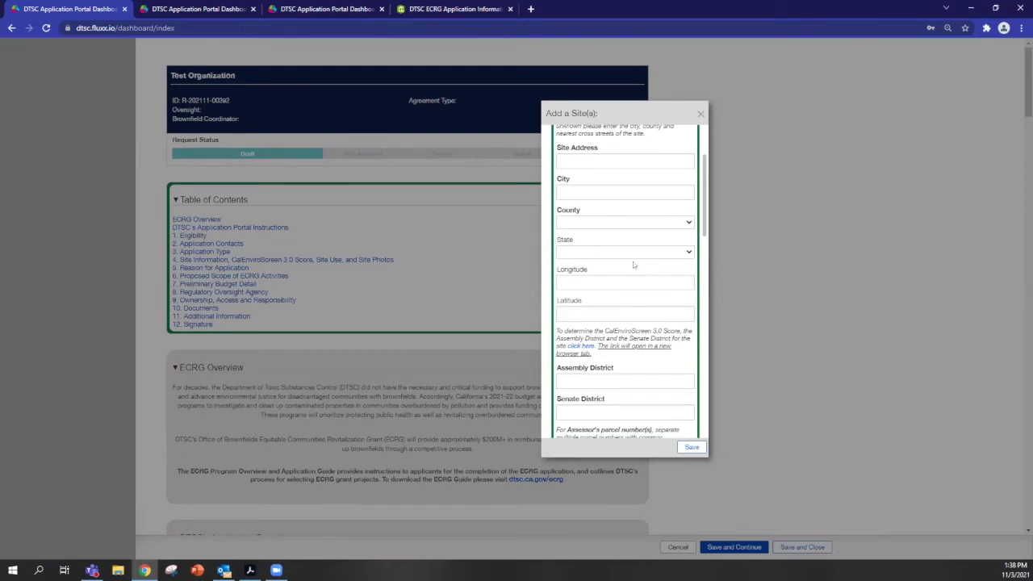
scroll(633, 261, "down", 2)
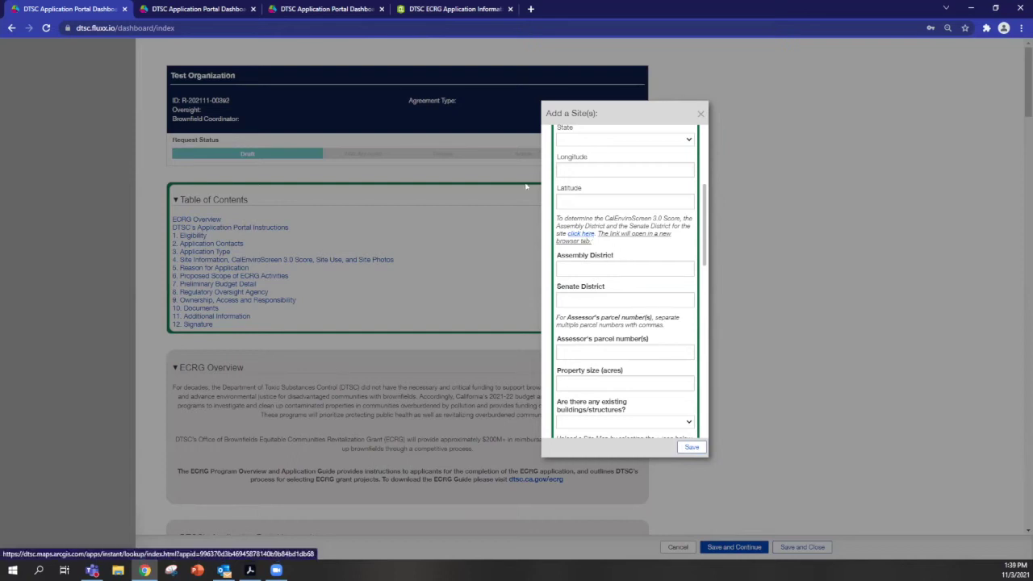
Search the site address in the ArcGIS tool, reading Assembly District 65, Senate District 29 and CalEnviroScreen 14.
left_click(410, 14)
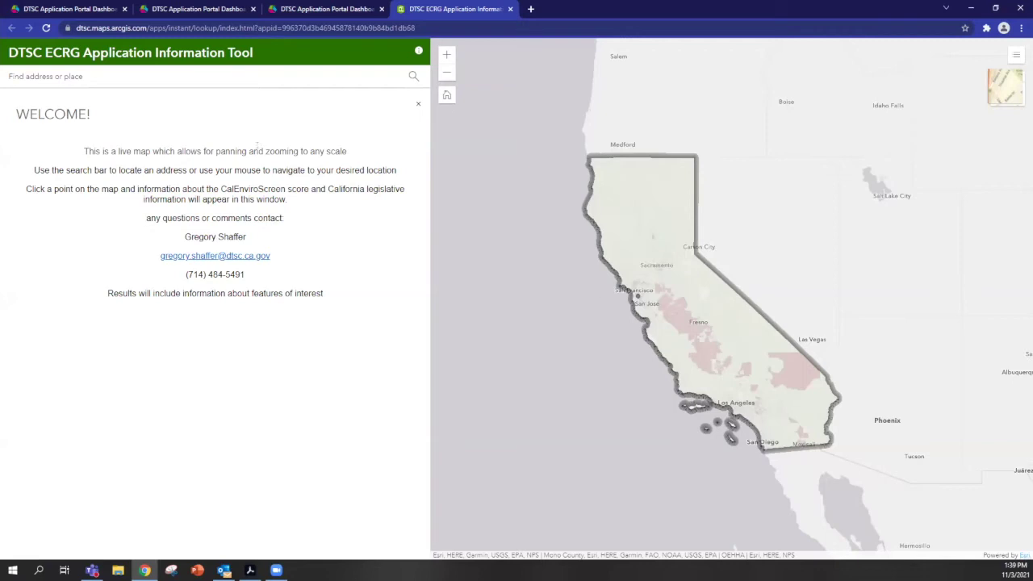
left_click(91, 77)
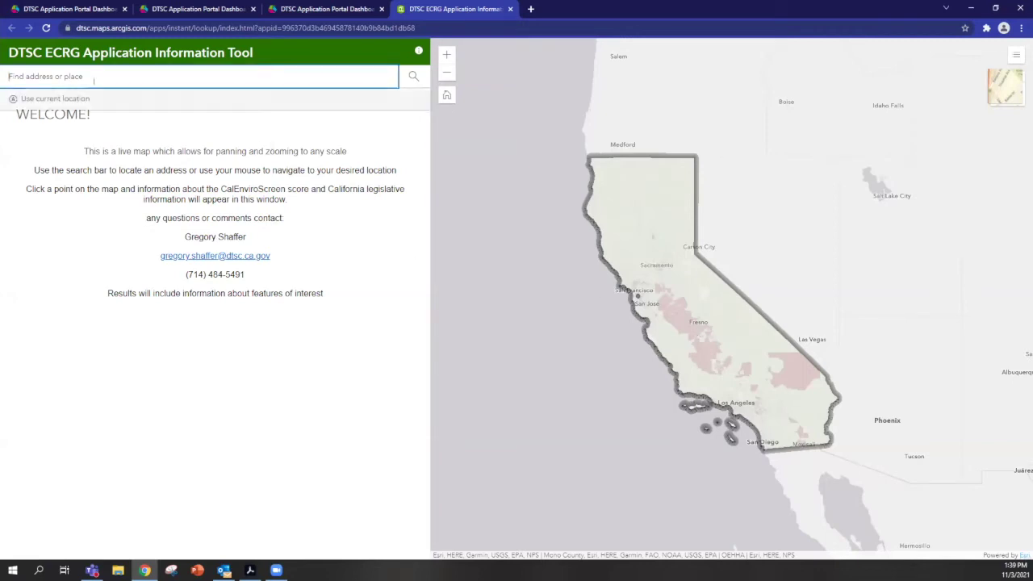
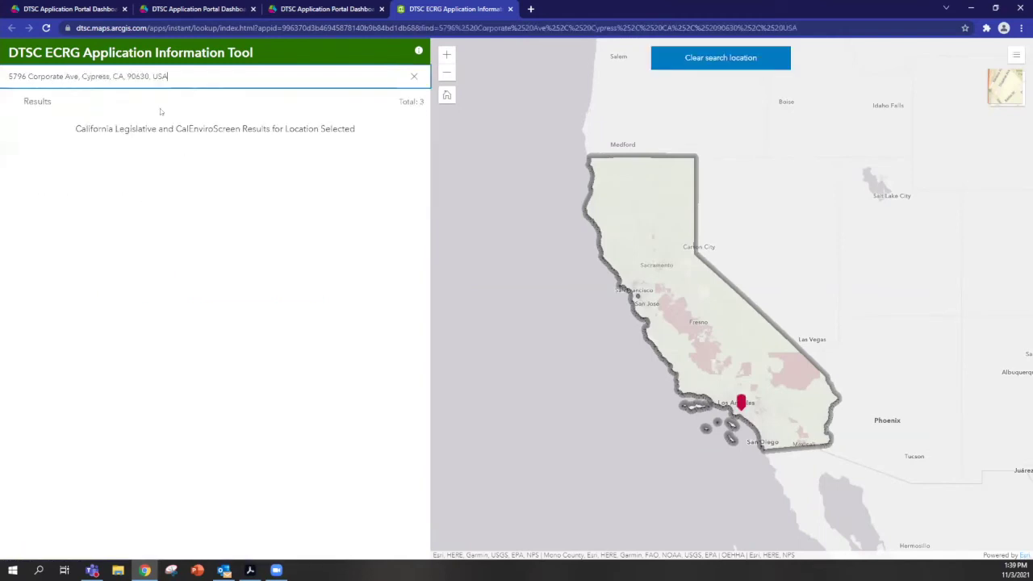
left_click(93, 98)
left_click(178, 171)
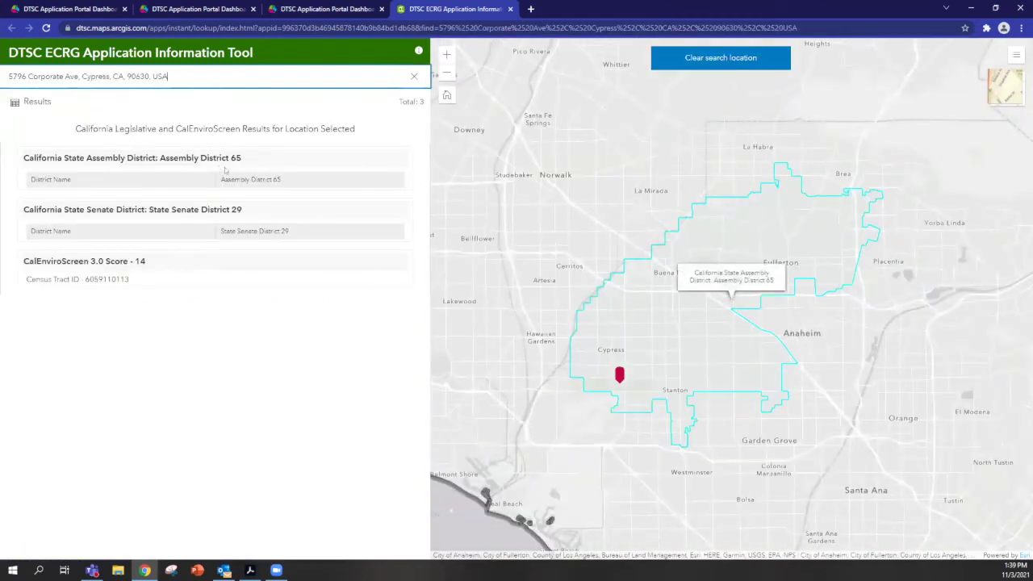
left_click(296, 219)
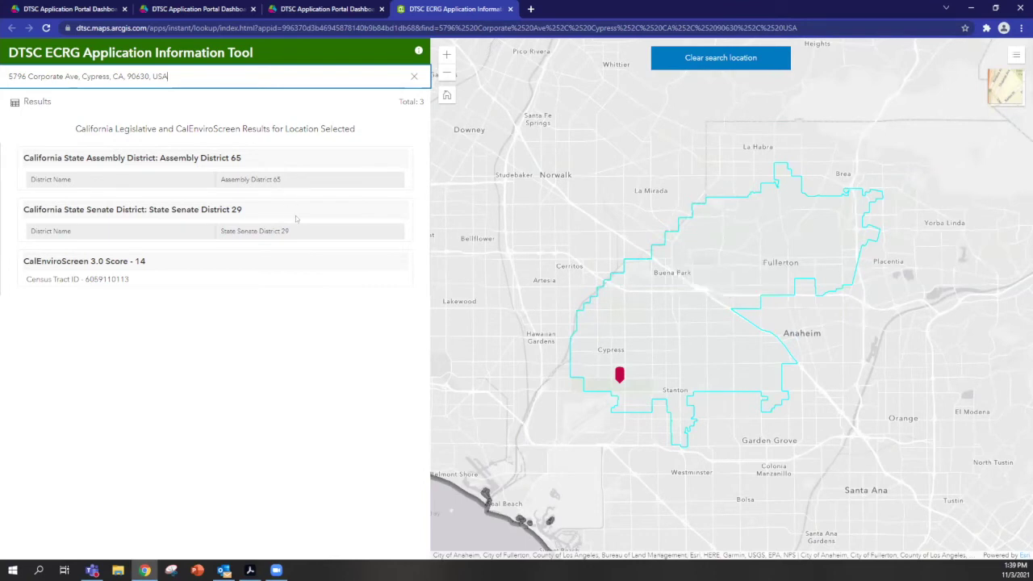
left_click(96, 274)
Upload ECRG Site Map Example.pdf as the new site's Site Map, then close the upload window.
left_click(84, 9)
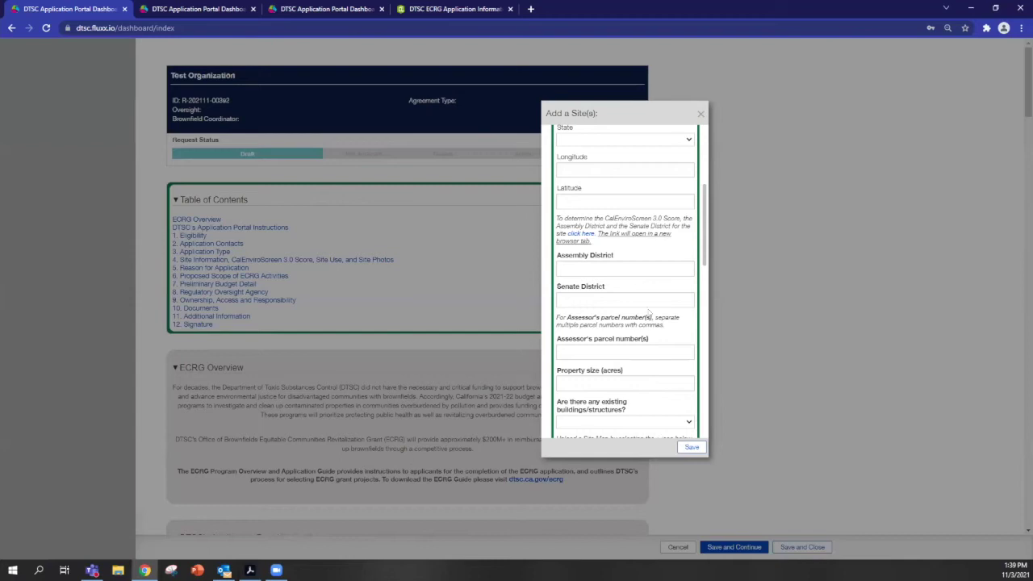
scroll(647, 298, "down", 2)
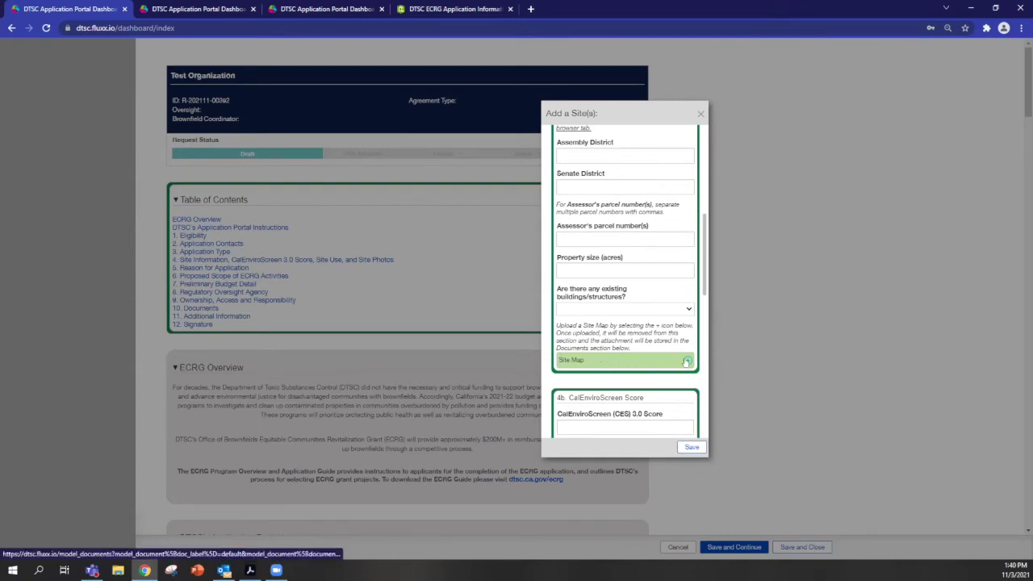
left_click(686, 362)
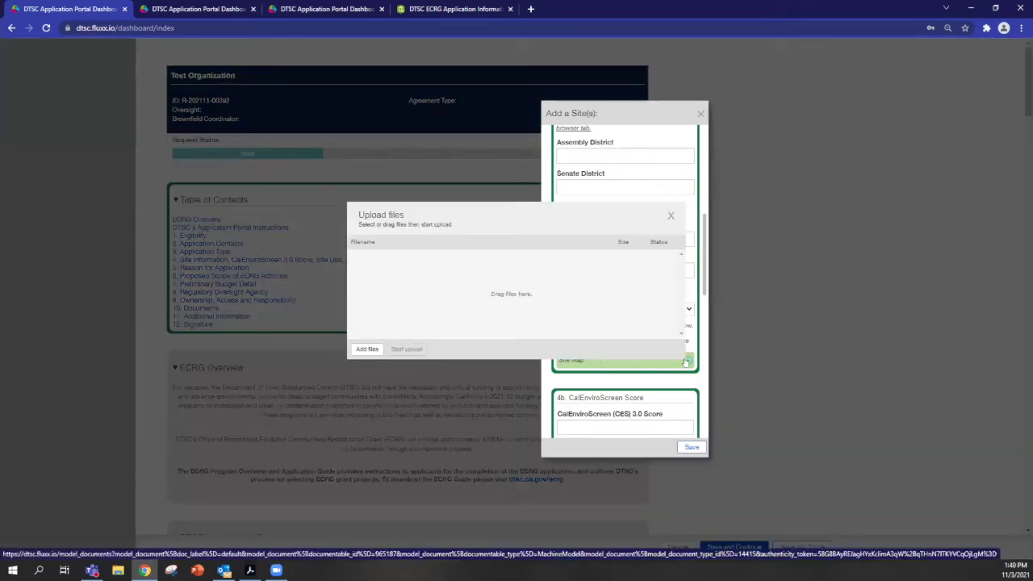
left_click(367, 349)
scroll(331, 158, "down", 3)
left_click(295, 102)
left_click(425, 272)
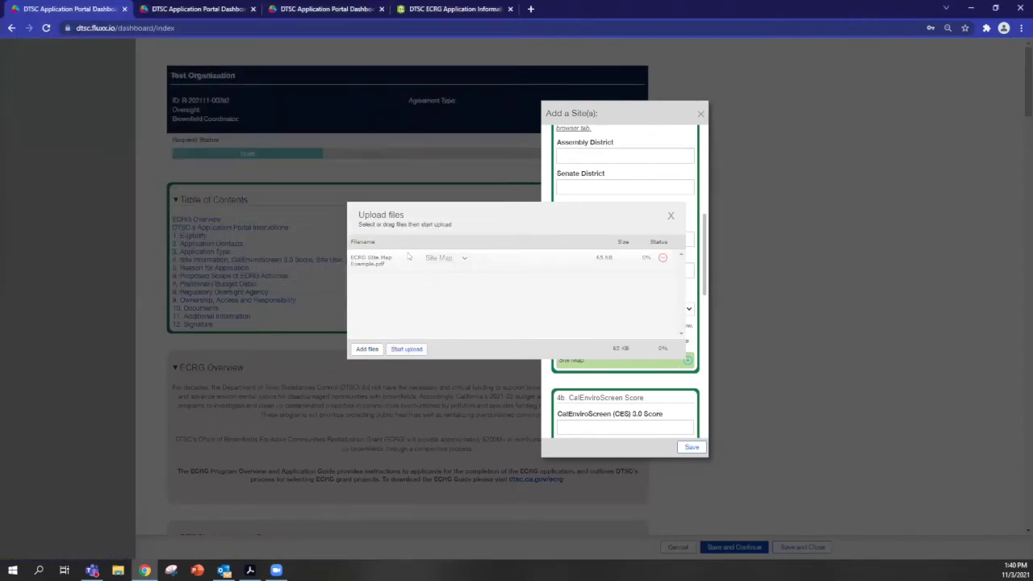
left_click(397, 352)
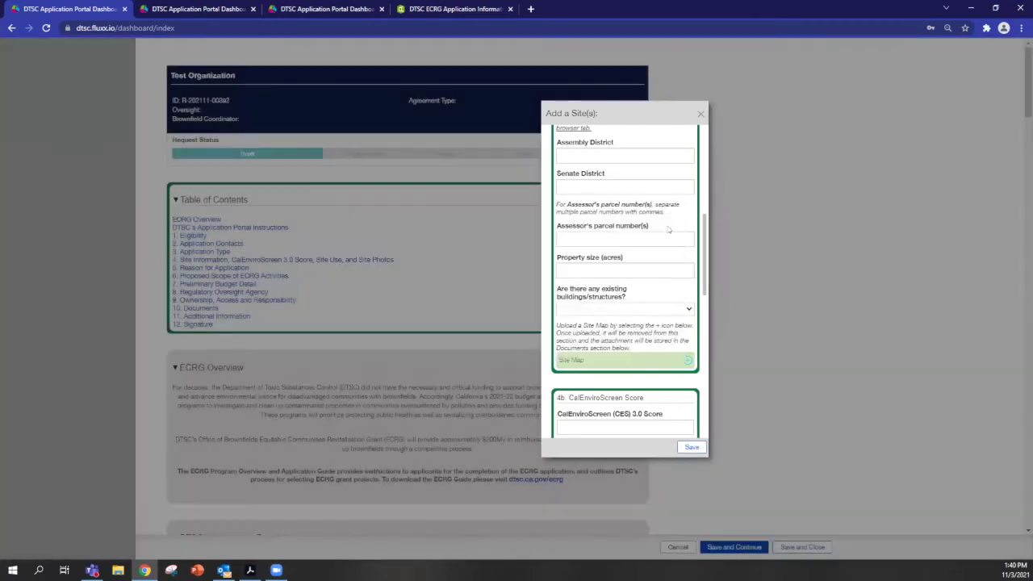
left_click(671, 216)
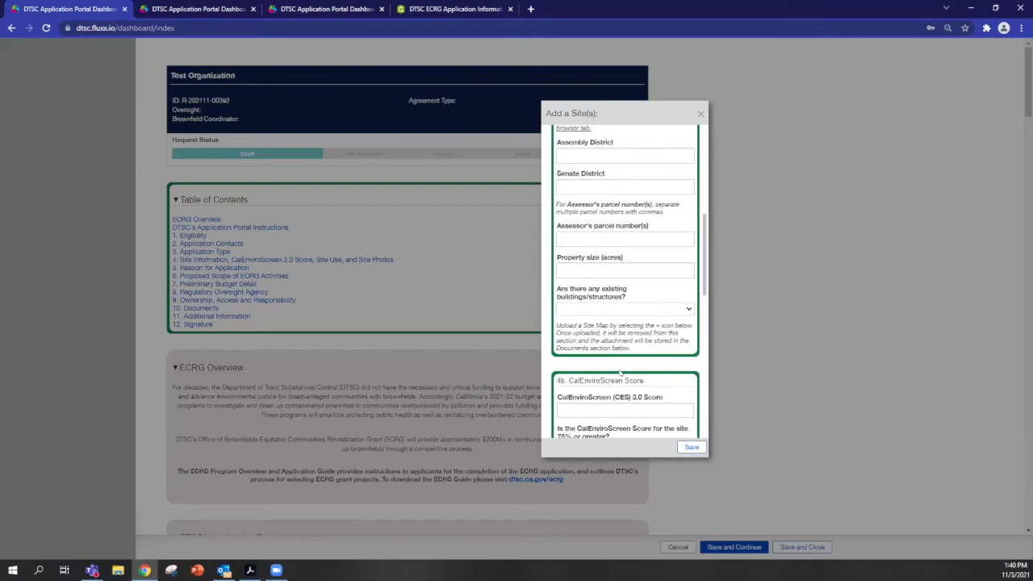
Fill Site Name with 'Test Site Record' from the autofill list and save the Add a Site(s) dialog.
scroll(619, 373, "down", 3)
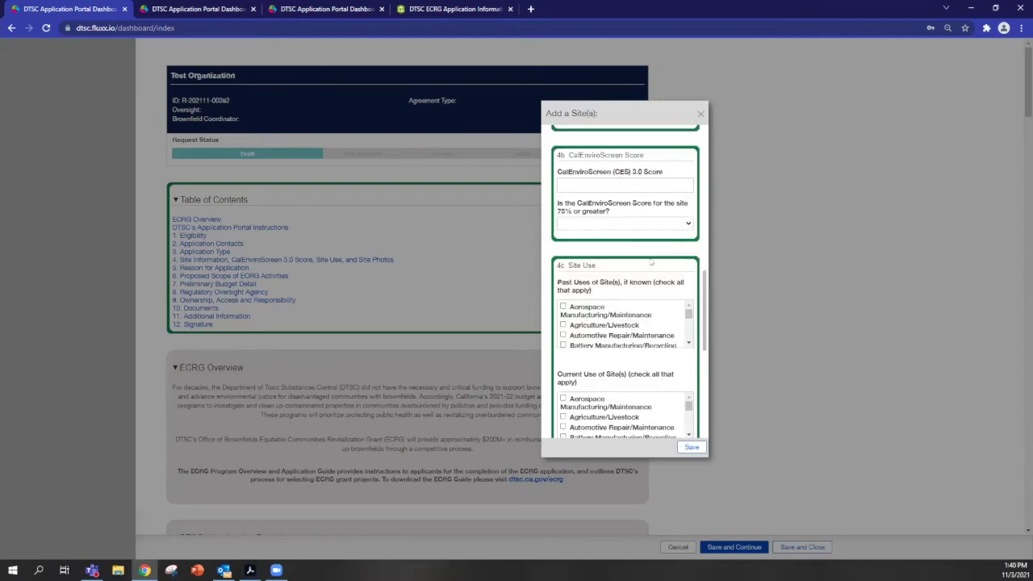
scroll(651, 261, "down", 3)
scroll(625, 245, "down", 5)
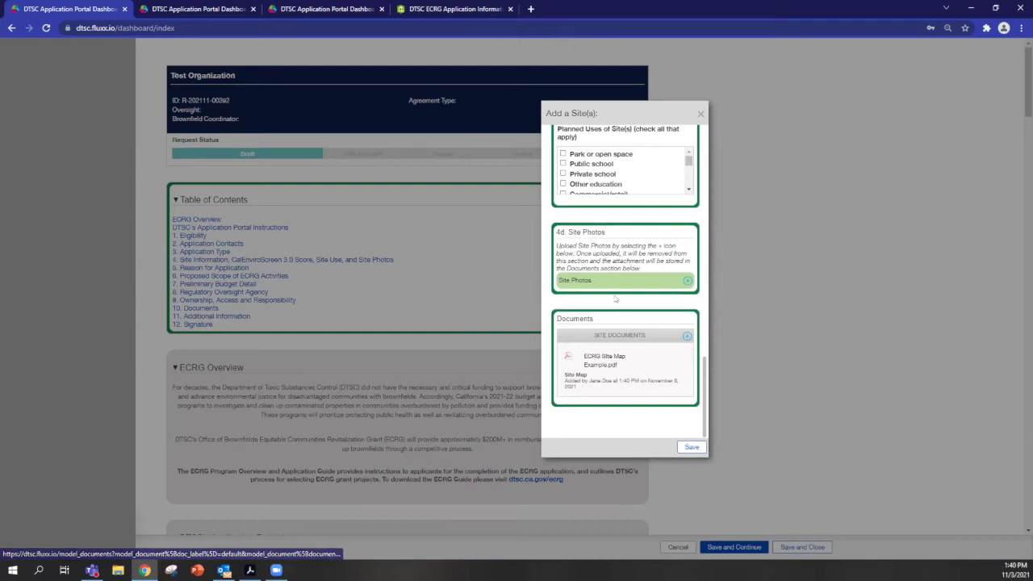
mouse_move(649, 365)
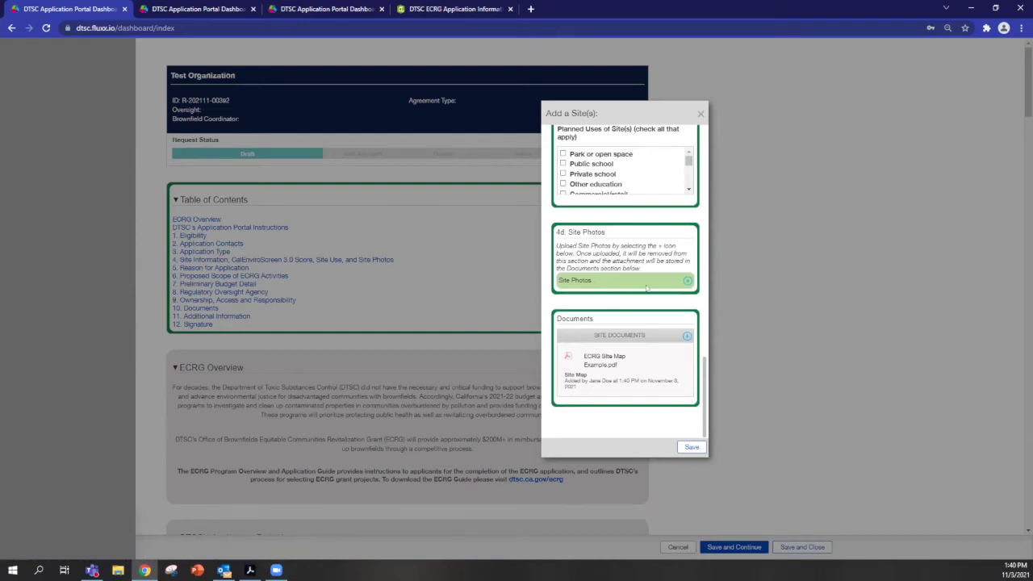
scroll(598, 284, "up", 10)
scroll(596, 176, "up", 3)
left_click(596, 200)
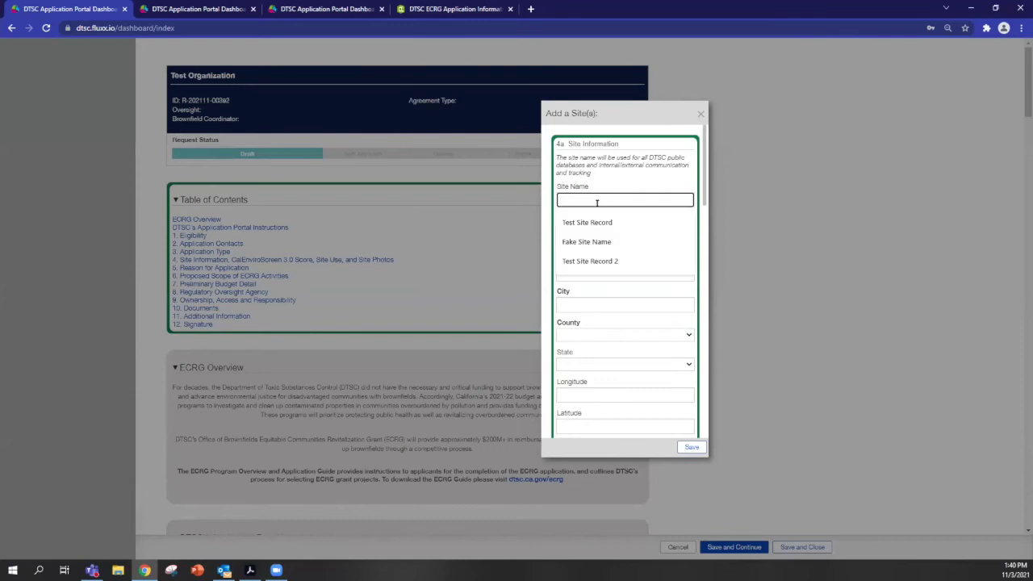
left_click(589, 222)
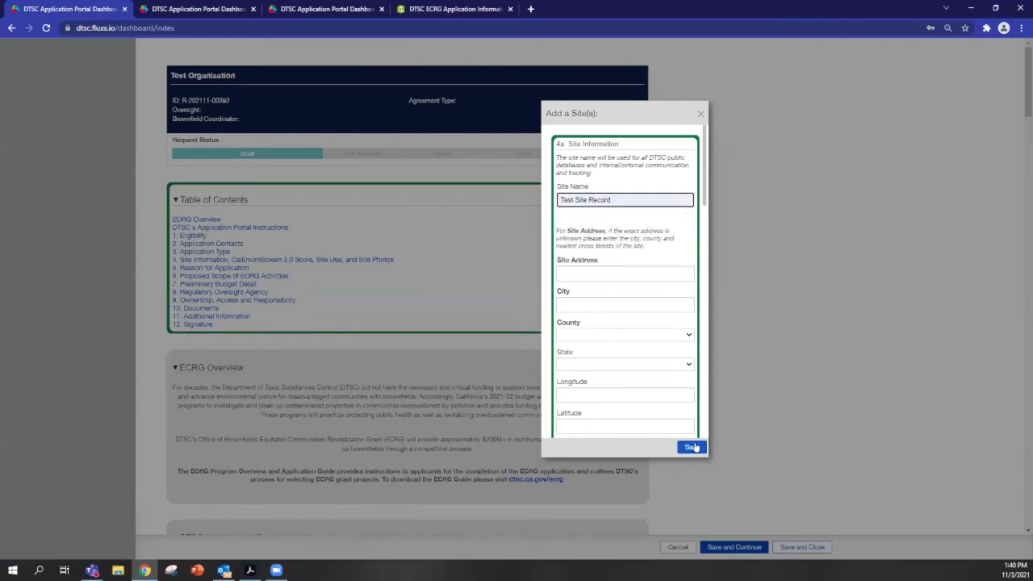
left_click(686, 451)
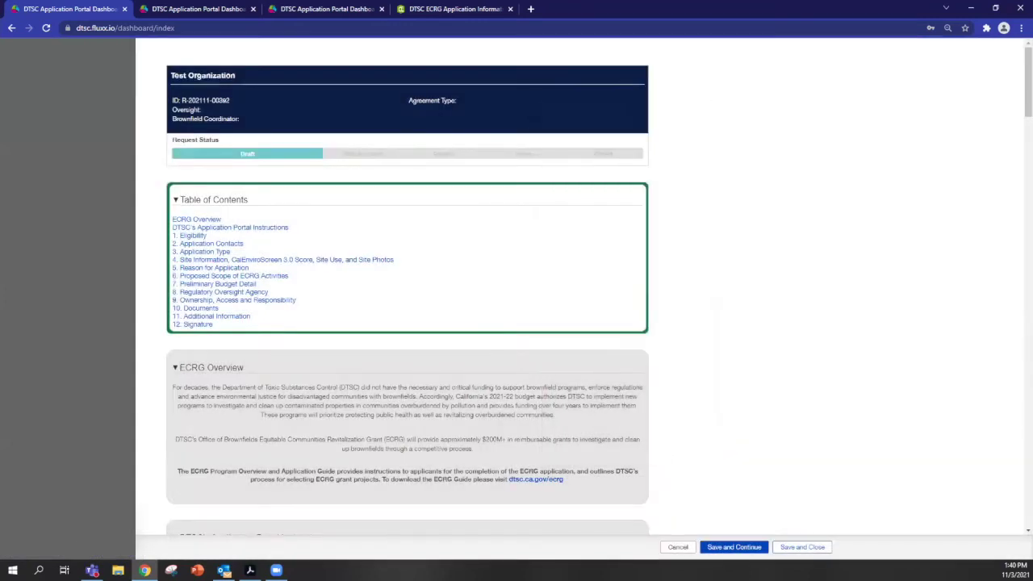
Confirm section 4 lists Test Site Record, then Save and Close the ECRG draft.
scroll(393, 229, "down", 7)
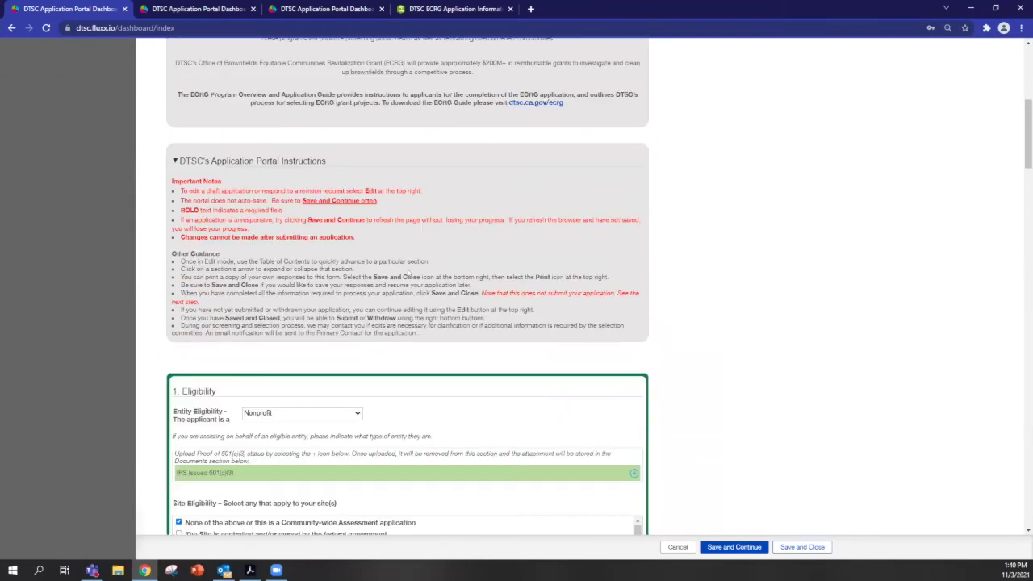
scroll(452, 274, "down", 12)
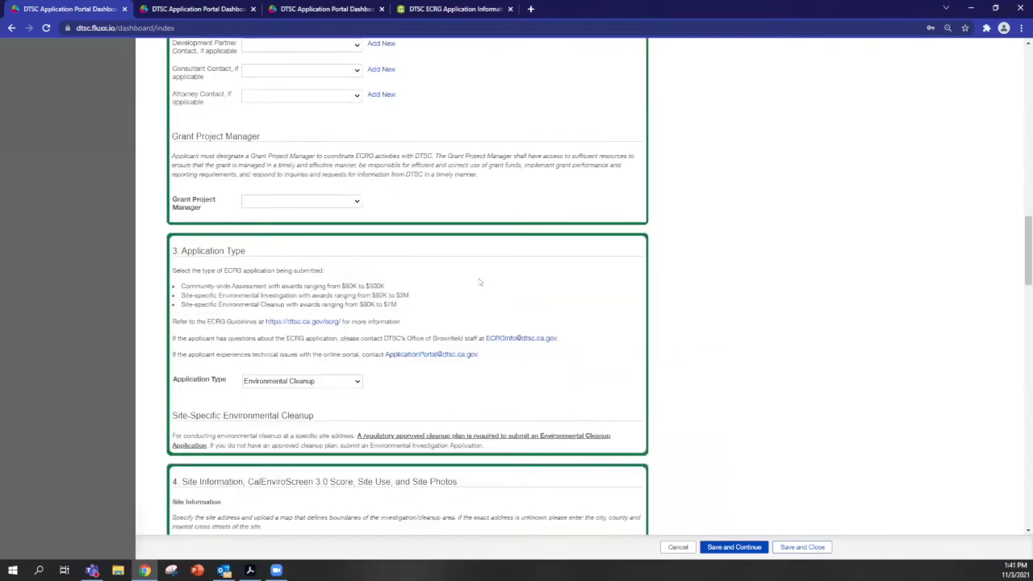
scroll(480, 283, "down", 3)
scroll(485, 290, "up", 2)
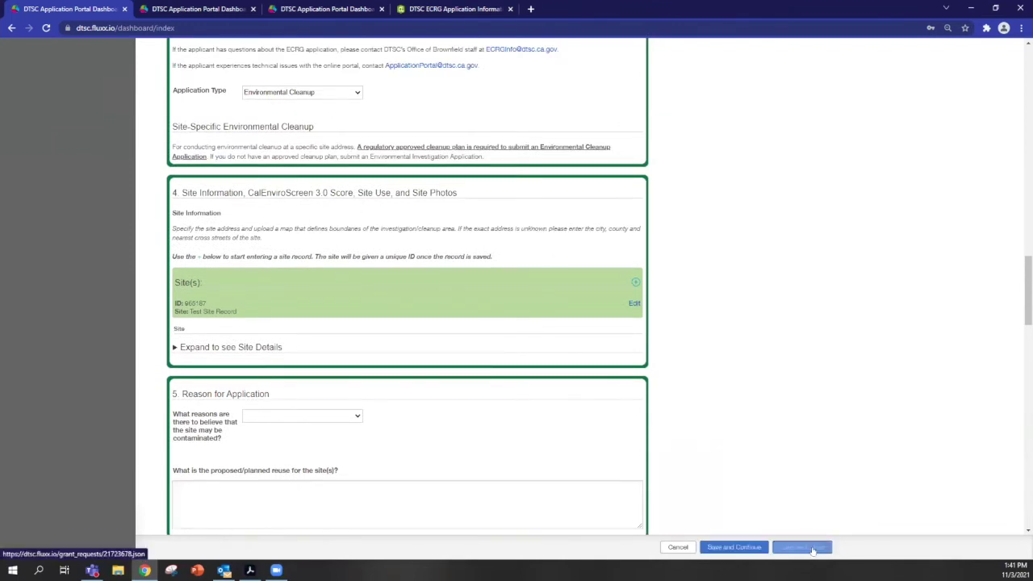
left_click(730, 549)
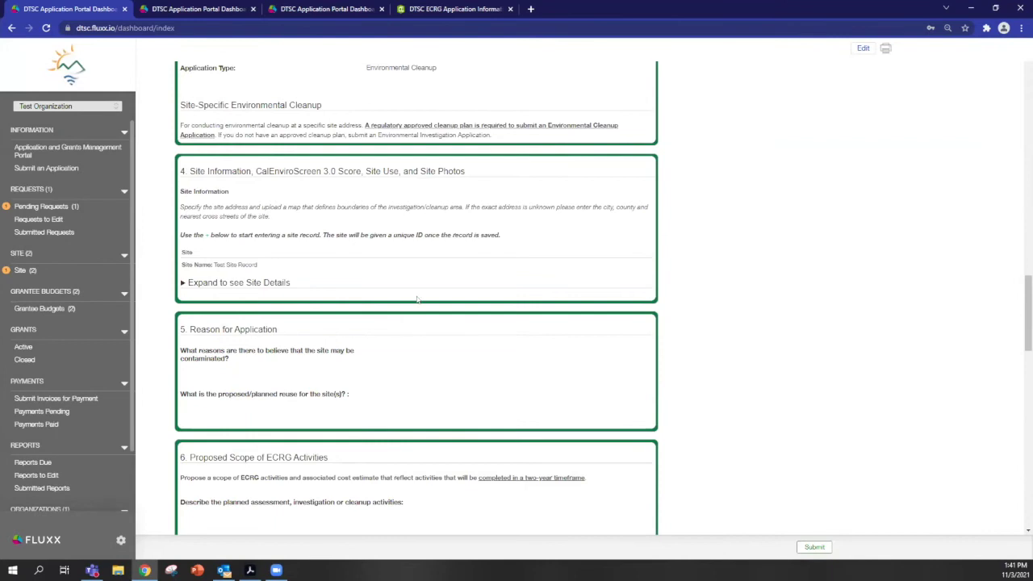
left_click(40, 206)
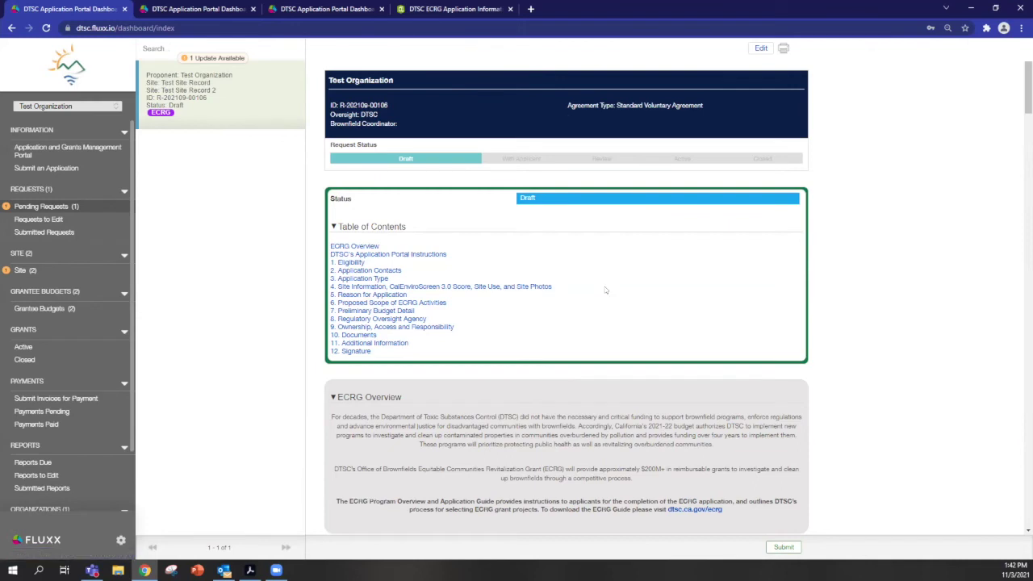
scroll(686, 283, "down", 2)
scroll(686, 286, "down", 8)
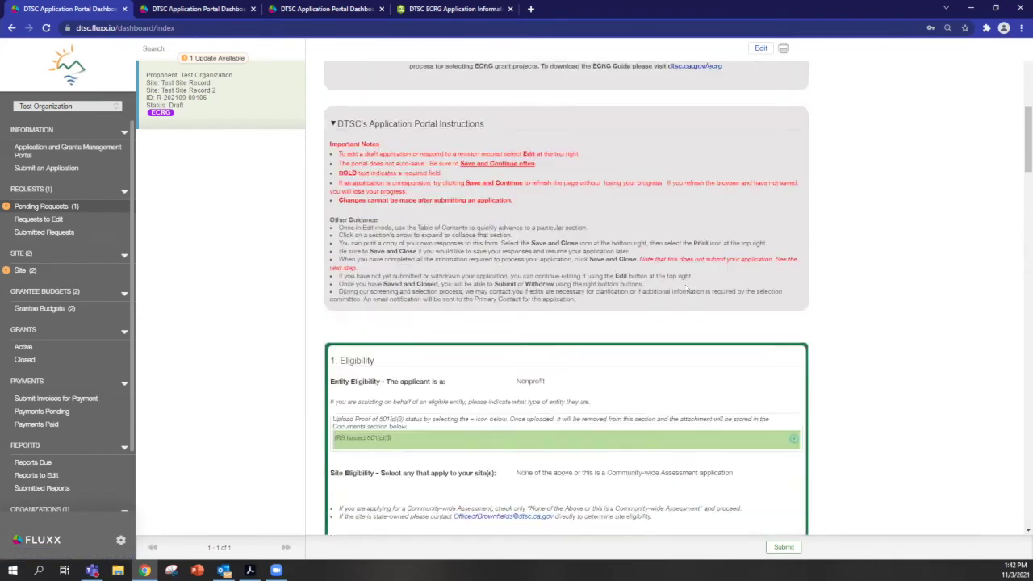
scroll(614, 288, "down", 2)
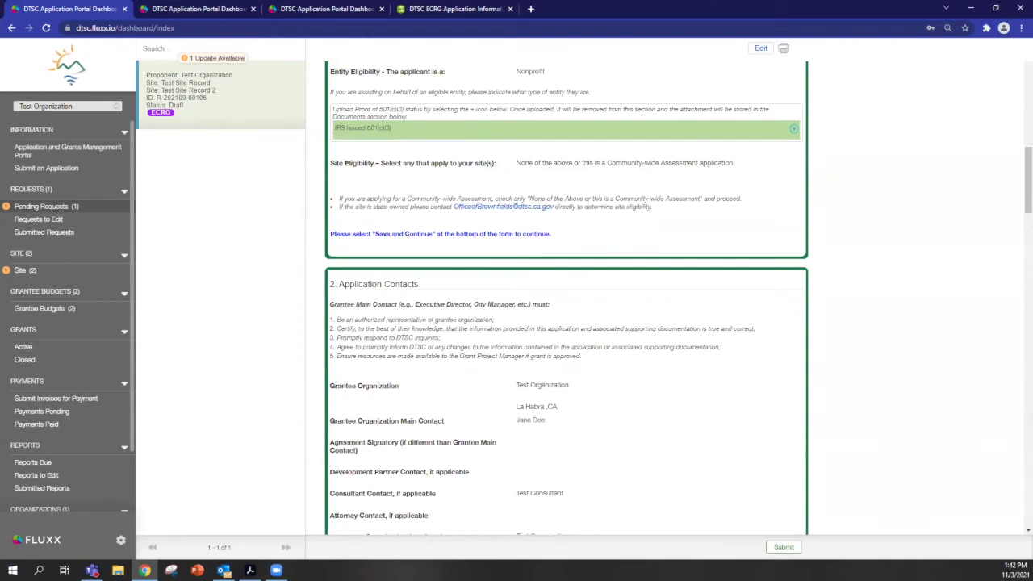
scroll(613, 250, "up", 3)
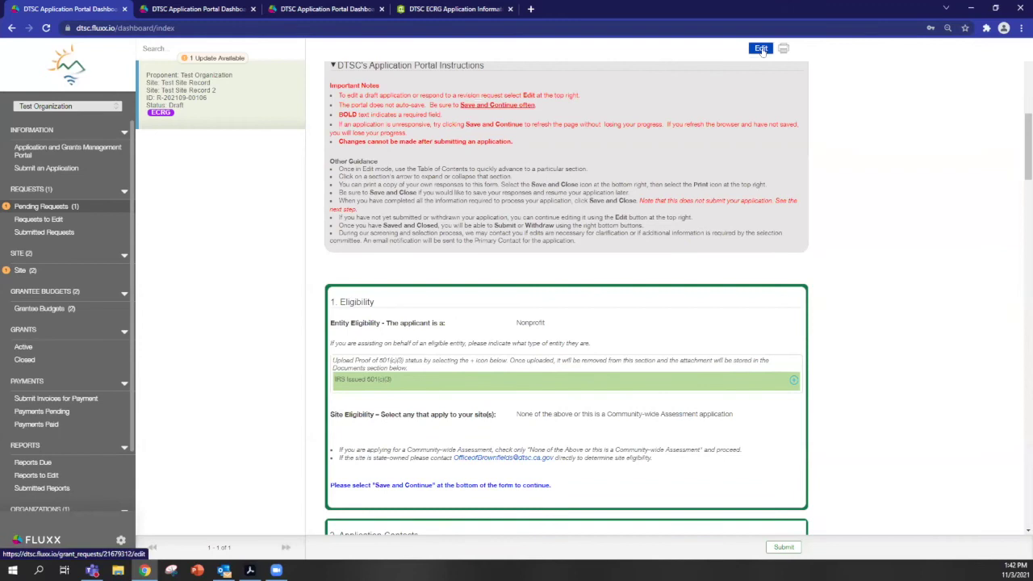
Open the draft for editing, check the Site (2) records, then reload Pending Requests.
left_click(761, 49)
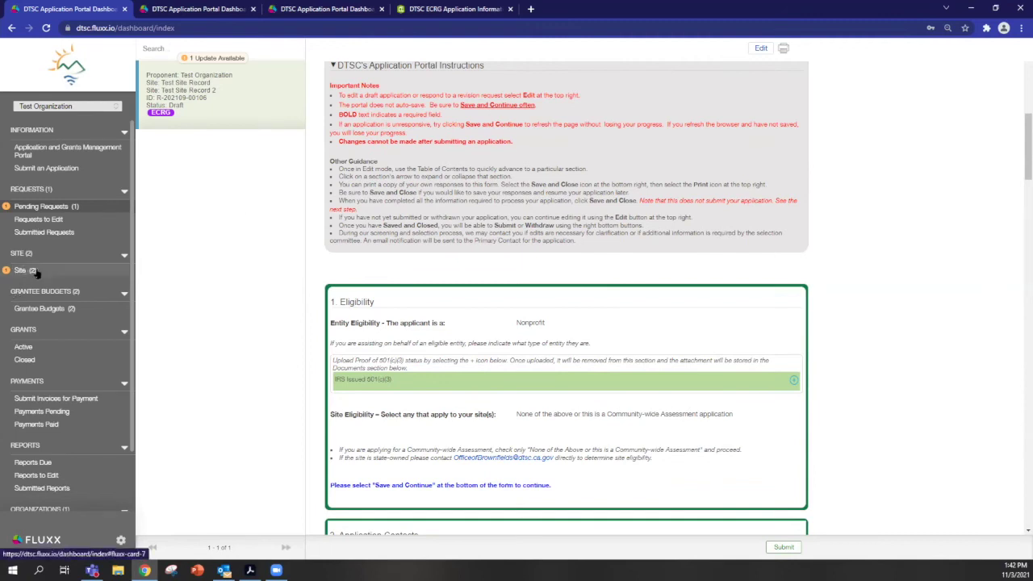
left_click(37, 273)
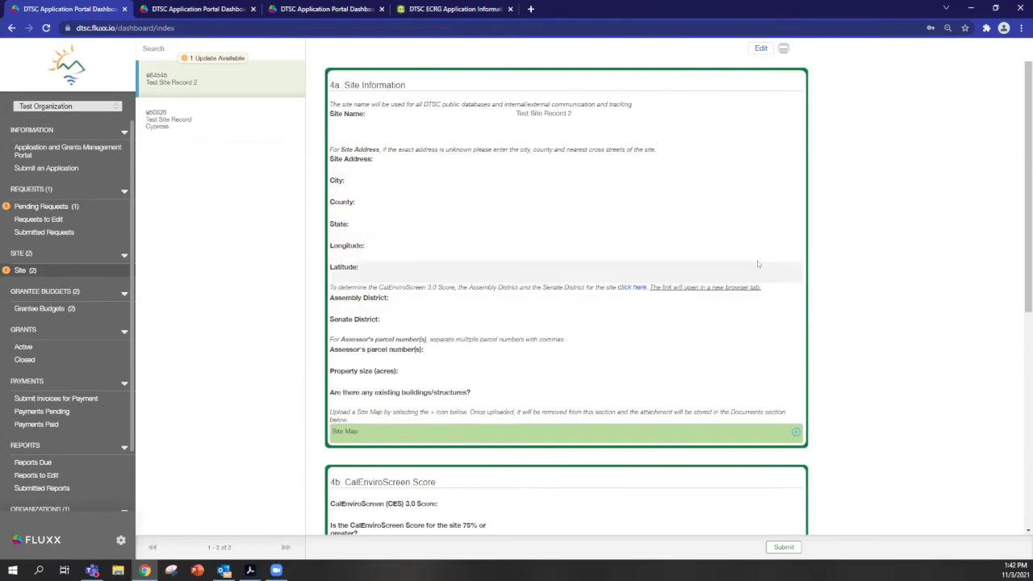
scroll(702, 238, "down", 2)
scroll(699, 245, "up", 2)
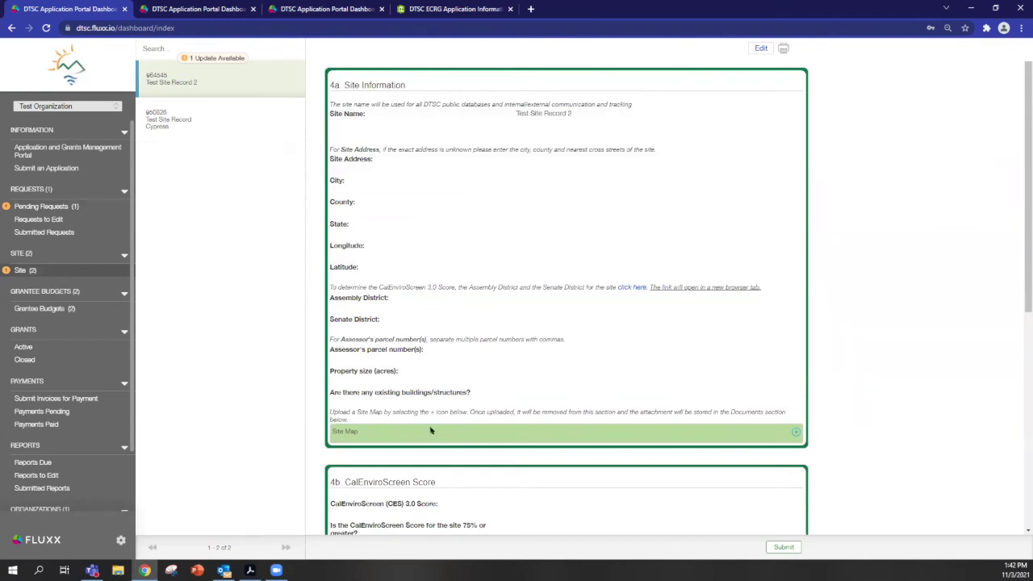
scroll(694, 410, "down", 3)
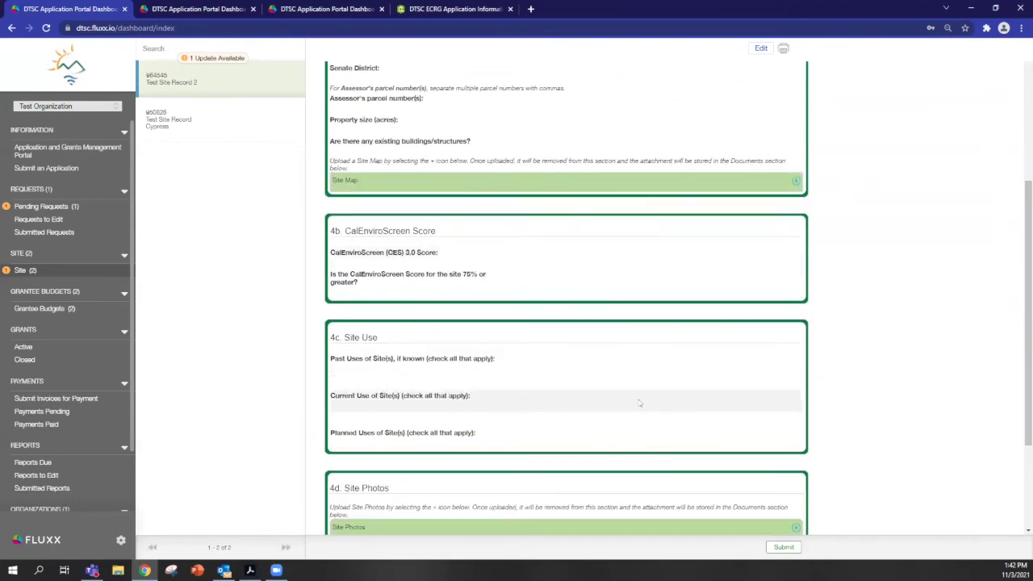
scroll(626, 363, "up", 3)
left_click(72, 207)
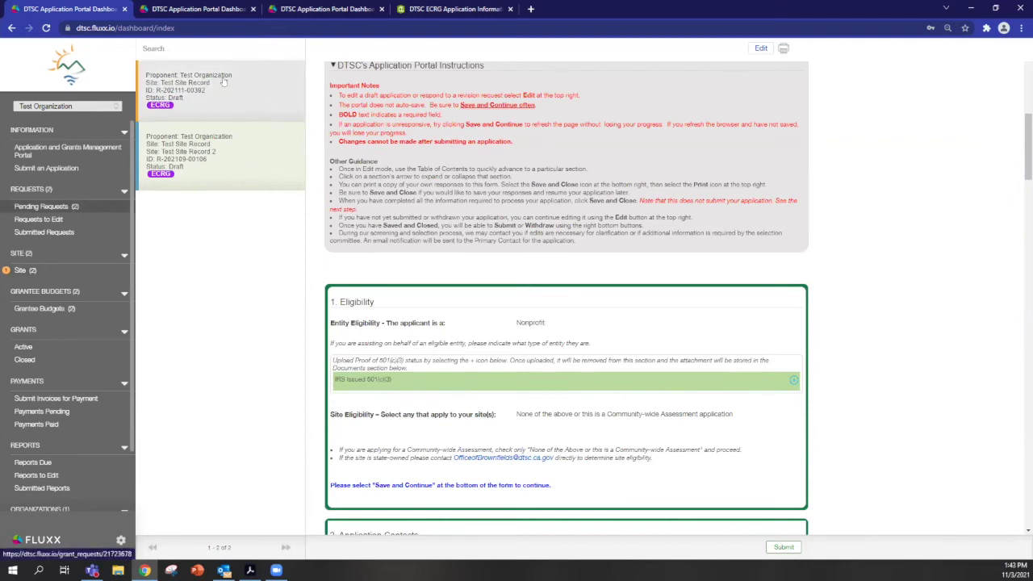
Open the newer Test Site Record draft for editing and go to section 7 Preliminary Budget Detail.
left_click(247, 116)
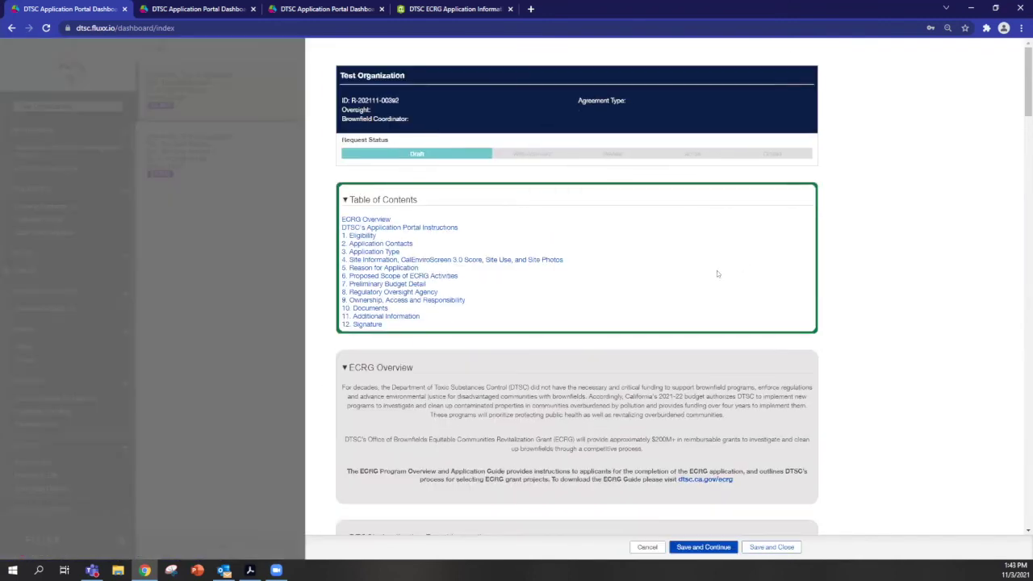
scroll(717, 271, "down", 15)
scroll(601, 259, "down", 10)
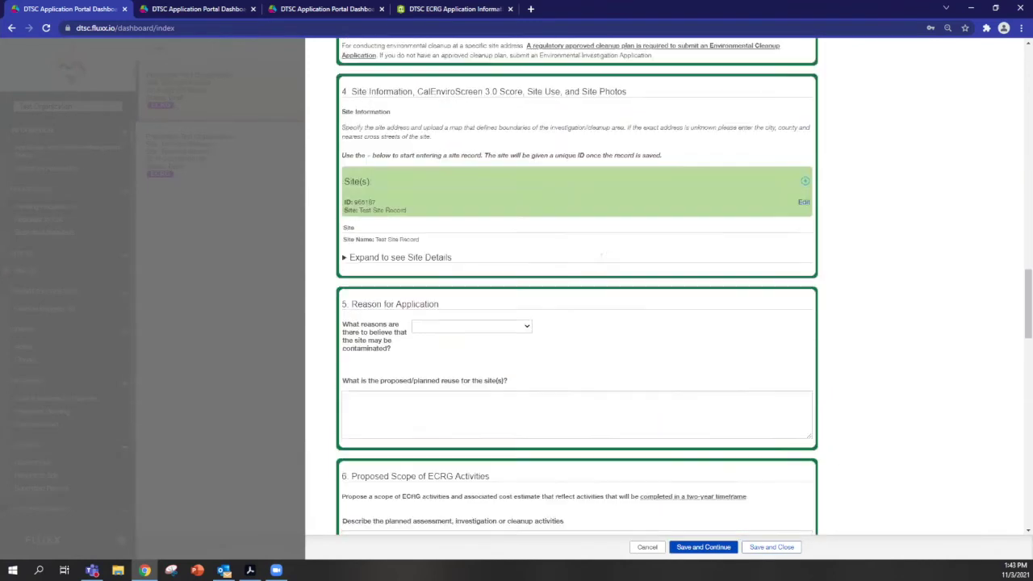
scroll(633, 220, "down", 3)
scroll(633, 219, "up", 3)
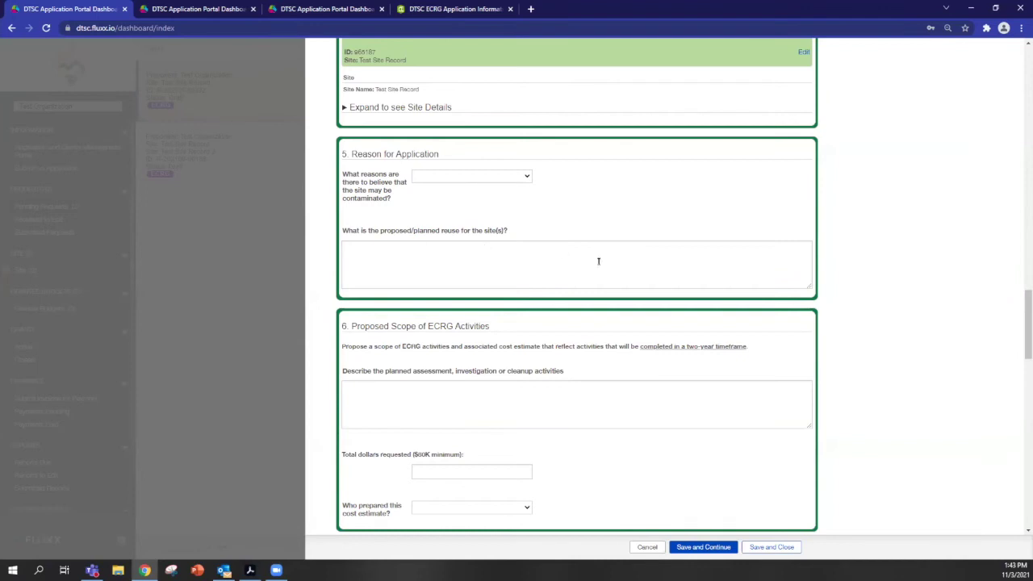
scroll(623, 260, "down", 2)
scroll(614, 284, "down", 4)
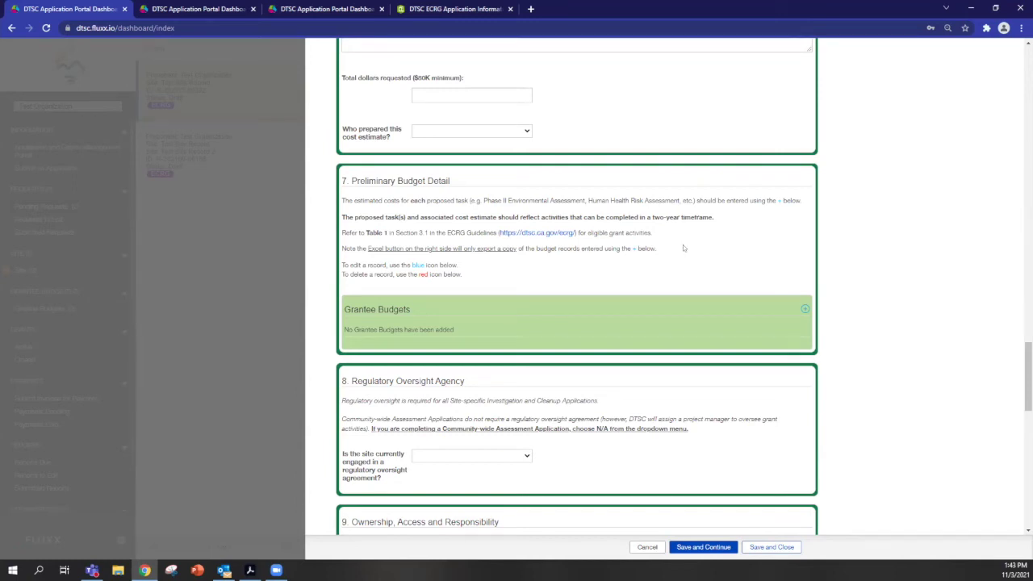
Save a new grantee budget with proposed task 'phase 2' and Contracts of 10.
left_click(805, 309)
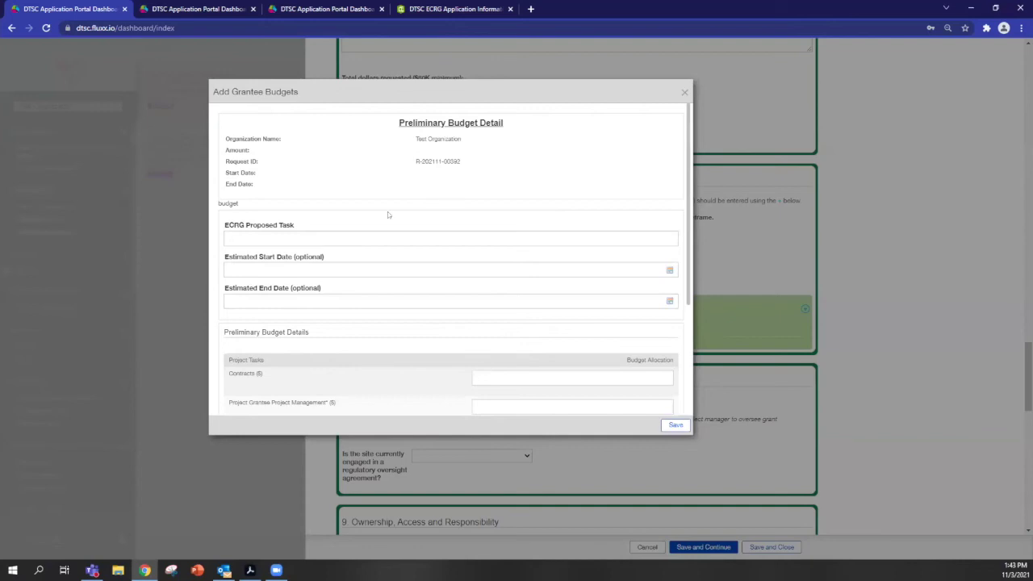
left_click(352, 235)
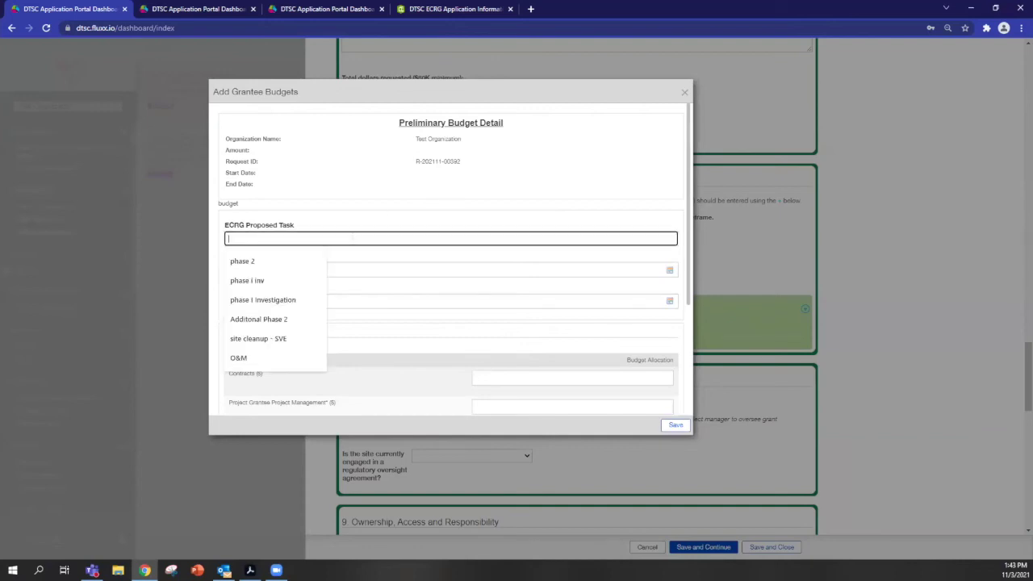
left_click(258, 267)
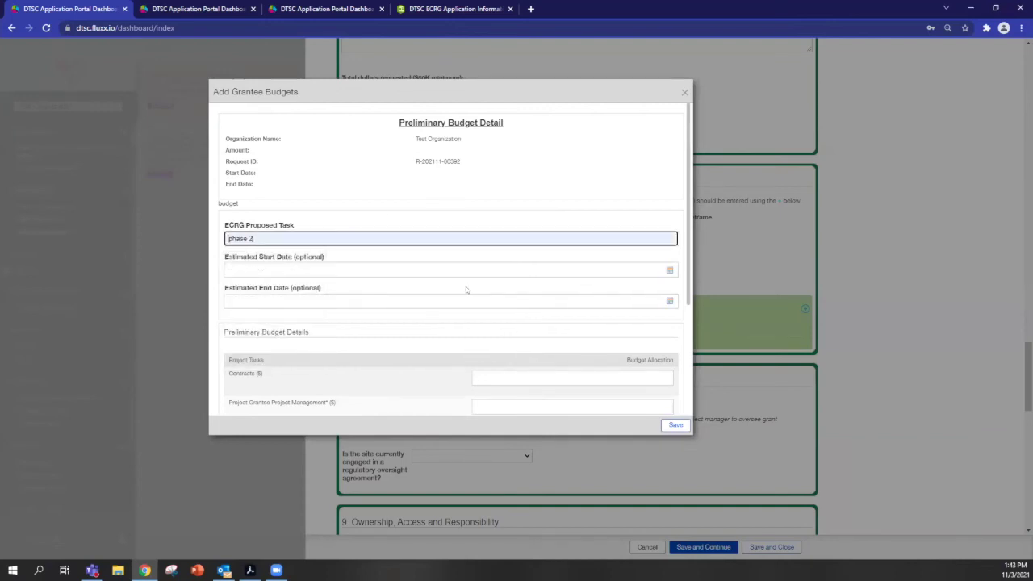
scroll(468, 291, "down", 2)
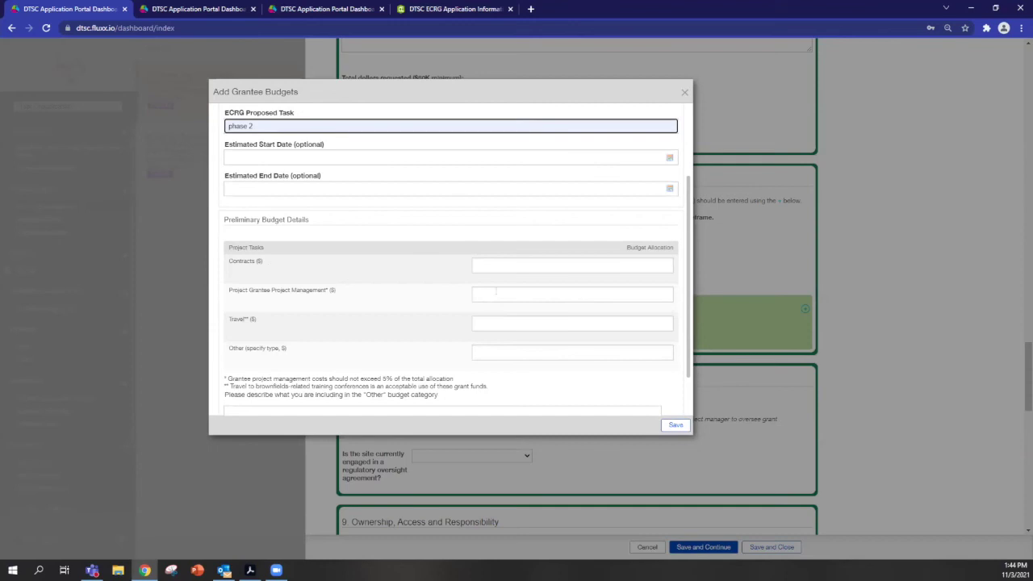
left_click(532, 262)
type("10")
left_click(666, 425)
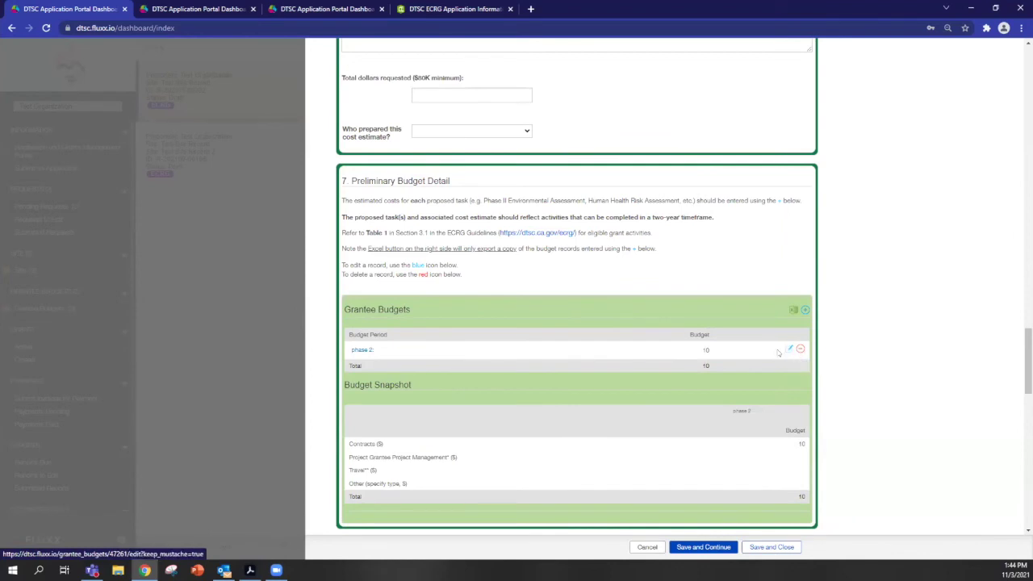
Save another grantee budget with proposed task 'Additonal Phase 2' and Contracts of 10.
left_click(803, 309)
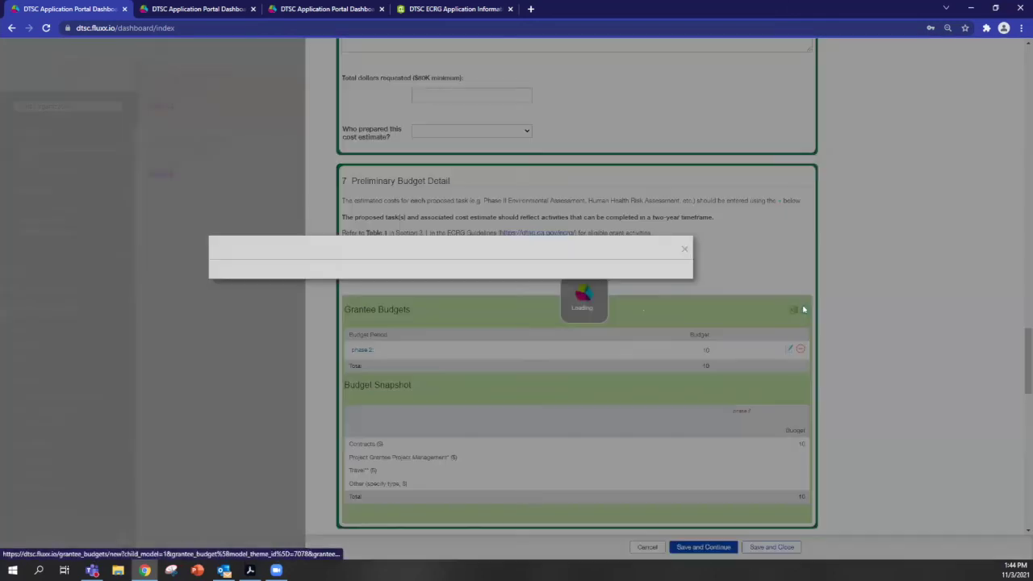
left_click(285, 237)
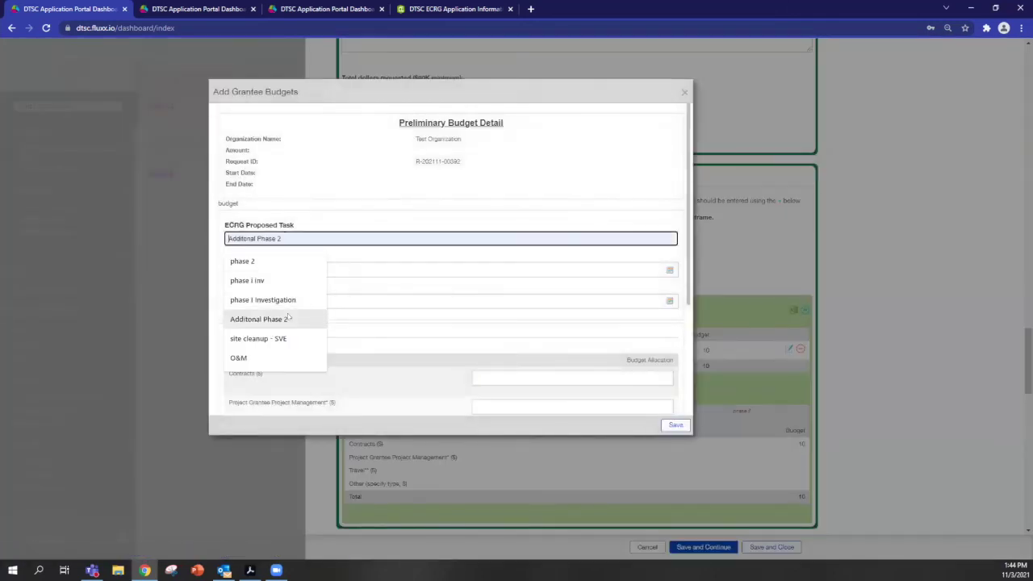
left_click(258, 319)
left_click(569, 377)
type("10")
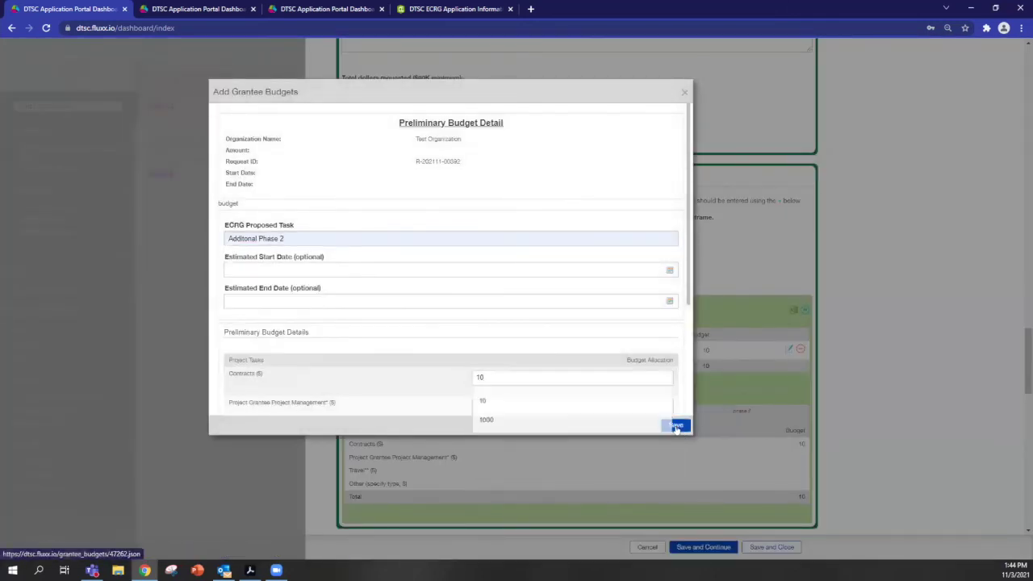
left_click(675, 424)
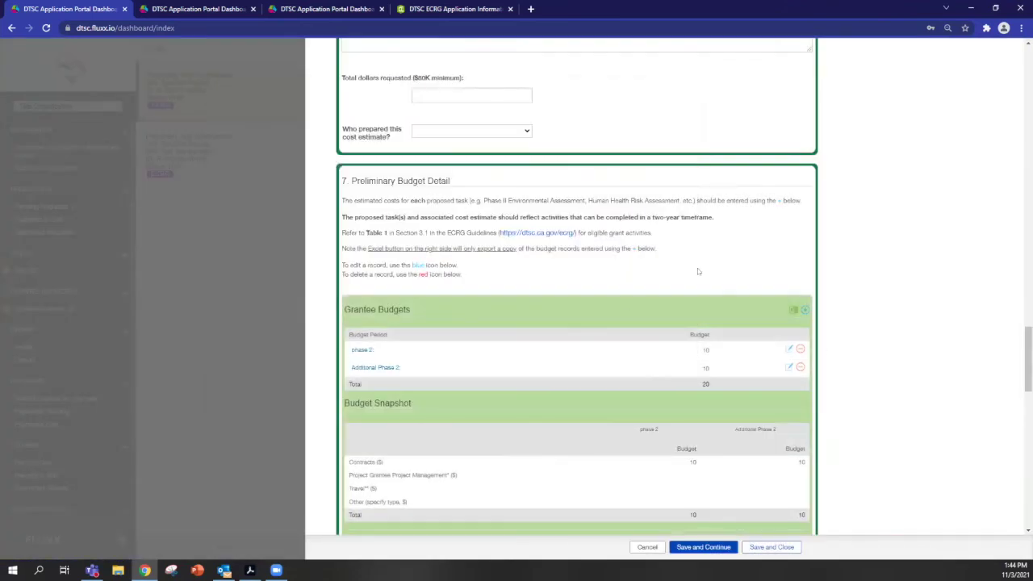
scroll(718, 234, "down", 2)
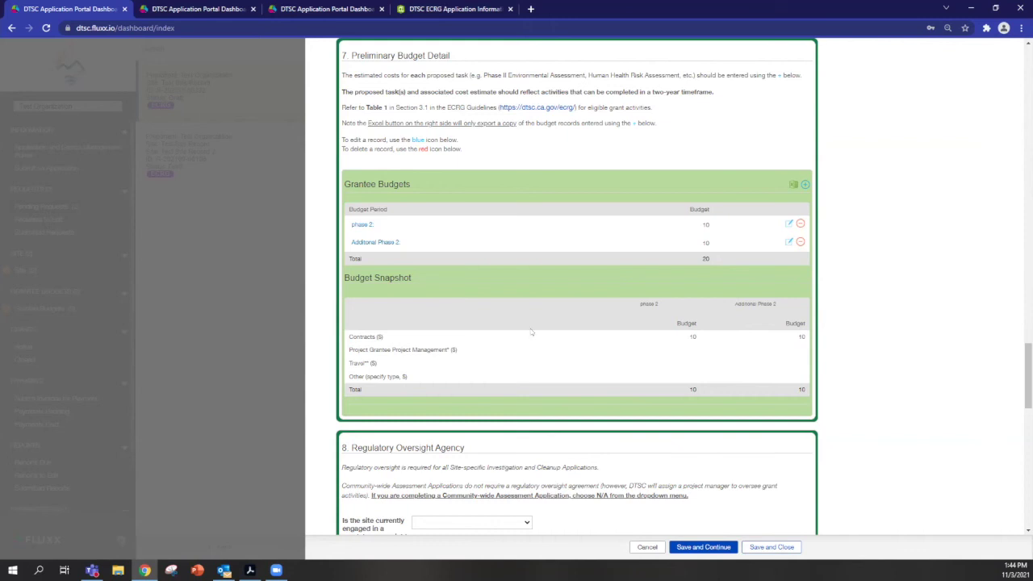
scroll(581, 327, "down", 2)
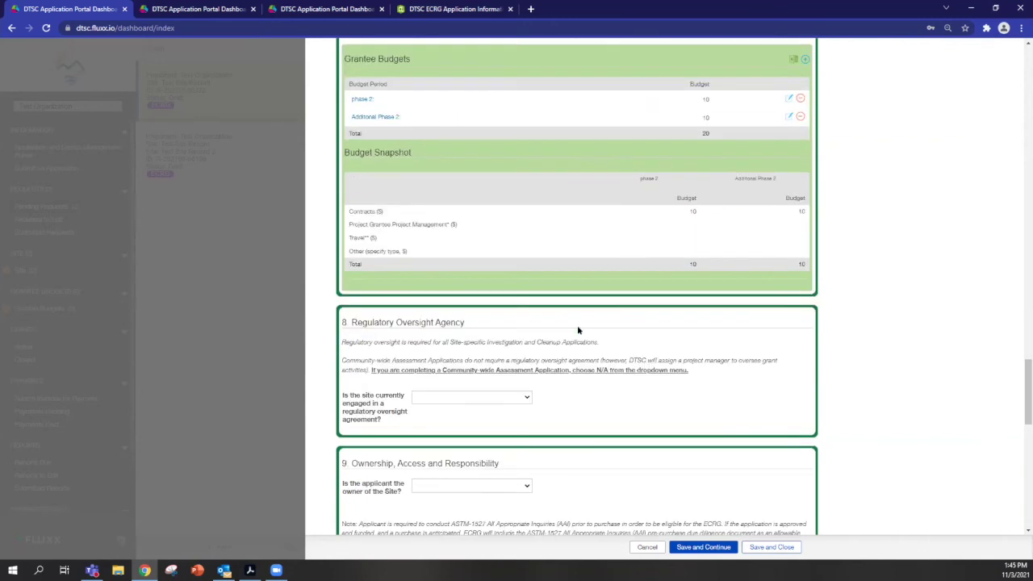
Save and Continue the draft, then answer Yes to the section 8 regulatory oversight agreement question.
left_click(703, 547)
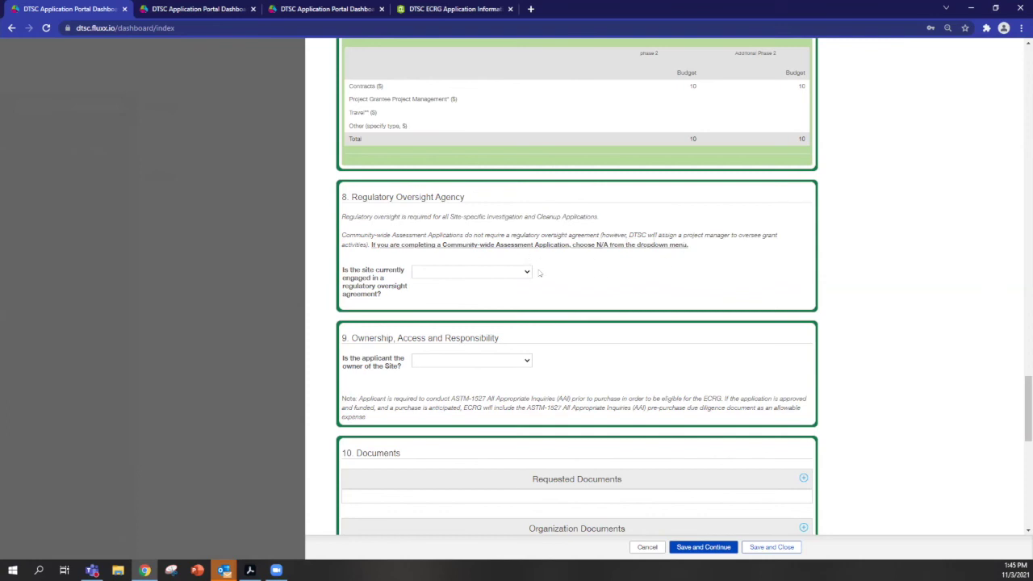
left_click(492, 272)
left_click(482, 291)
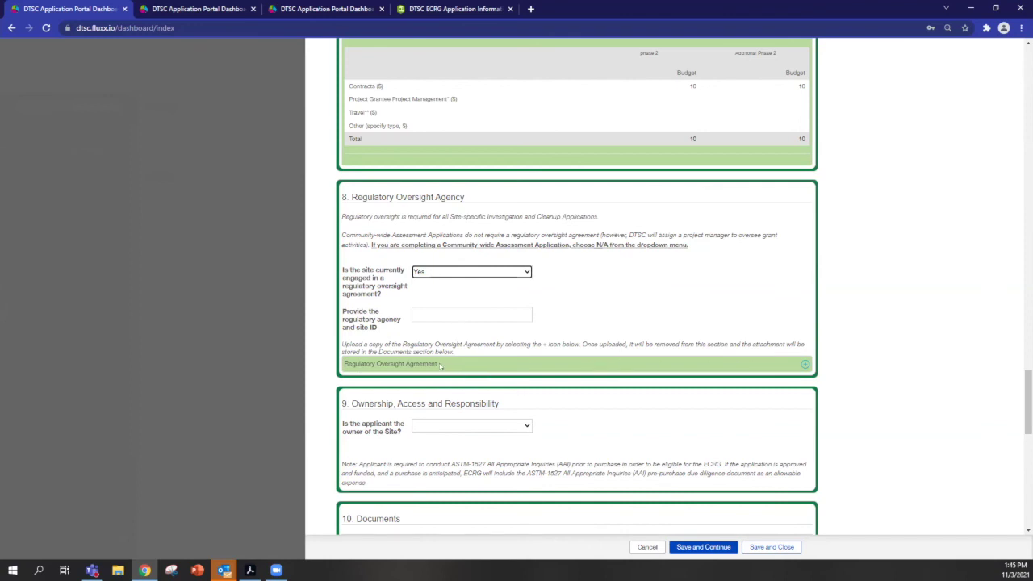
scroll(705, 324, "down", 2)
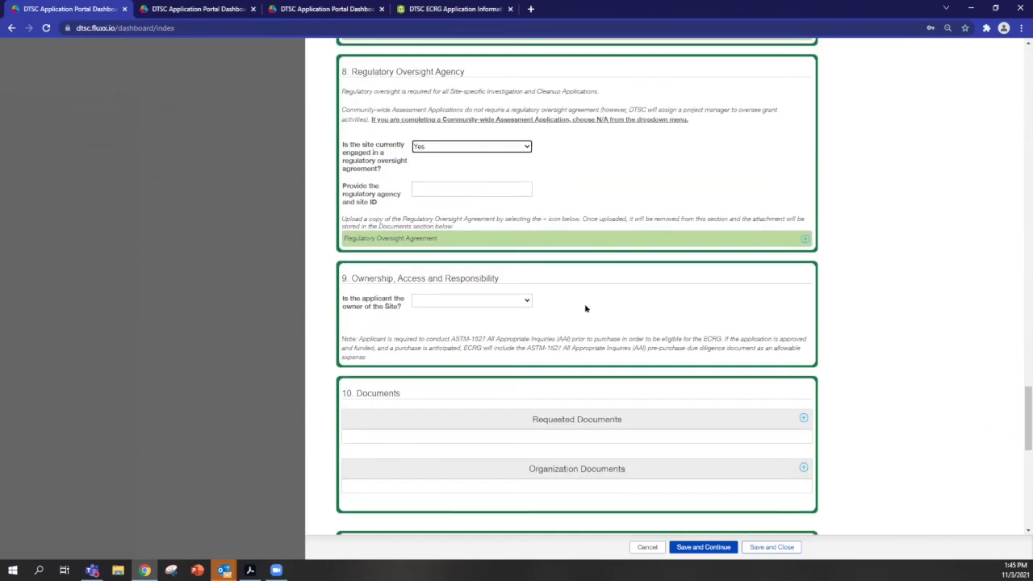
Answer No to the section 9 site ownership question.
scroll(642, 292, "down", 2)
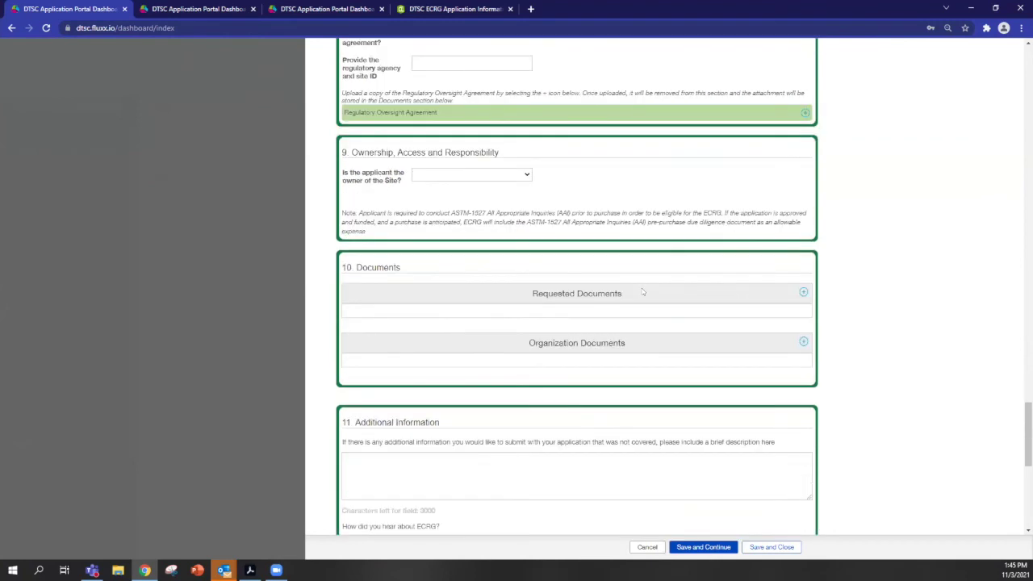
left_click(494, 178)
left_click(483, 195)
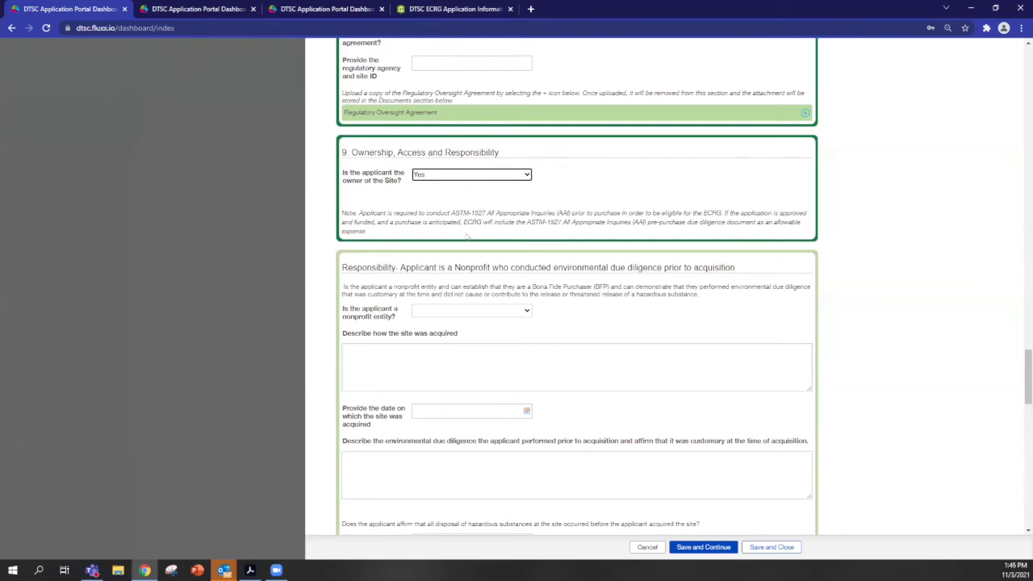
left_click(477, 175)
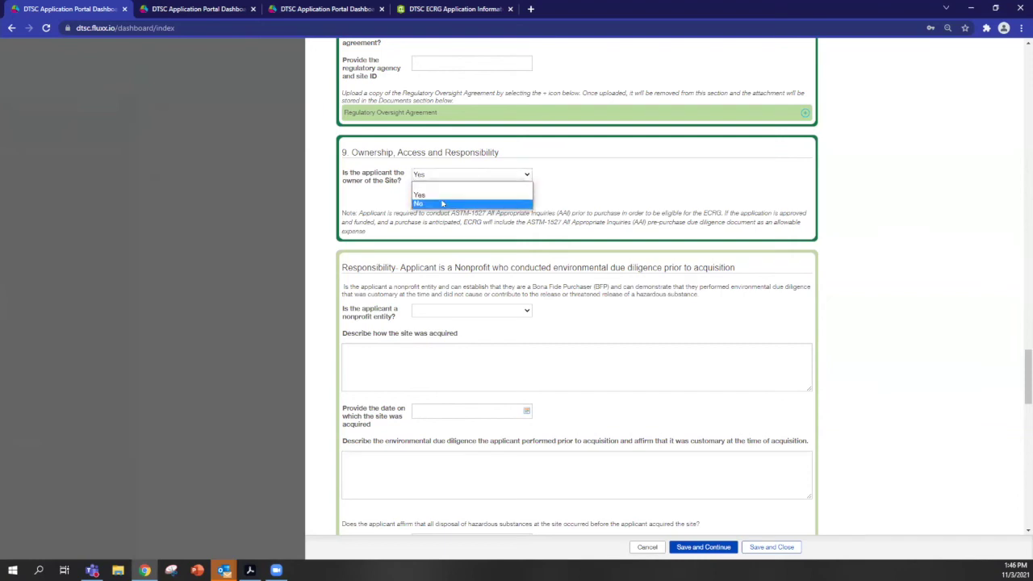
left_click(452, 204)
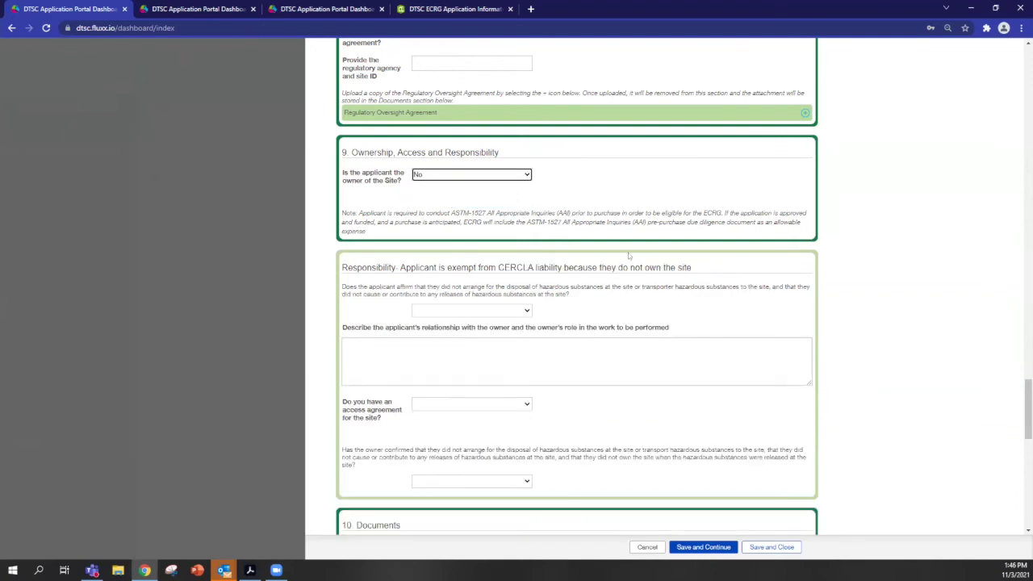
Answer Yes to 'Do you have an access agreement for the site?'.
scroll(607, 296, "down", 2)
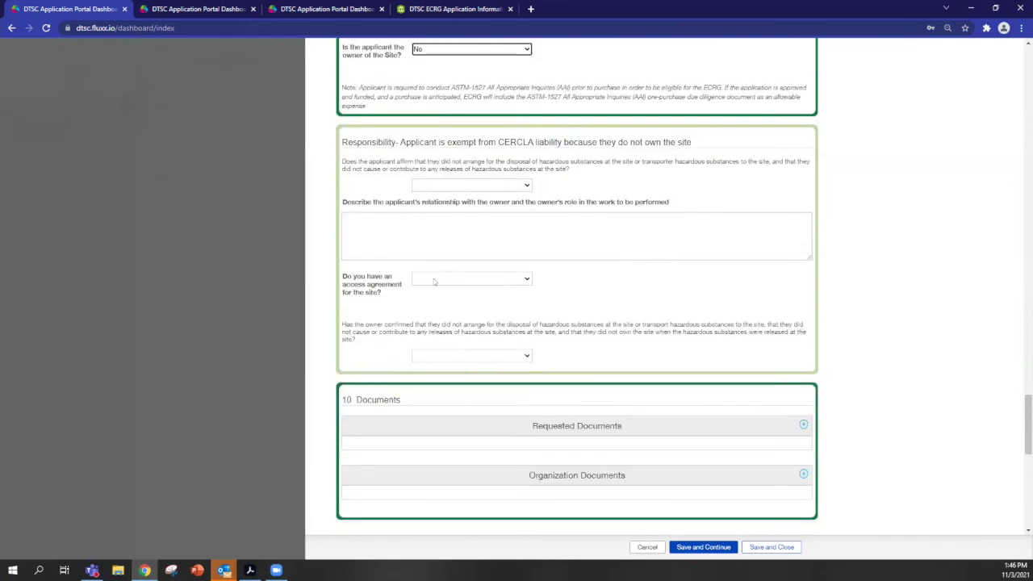
scroll(547, 298, "up", 2)
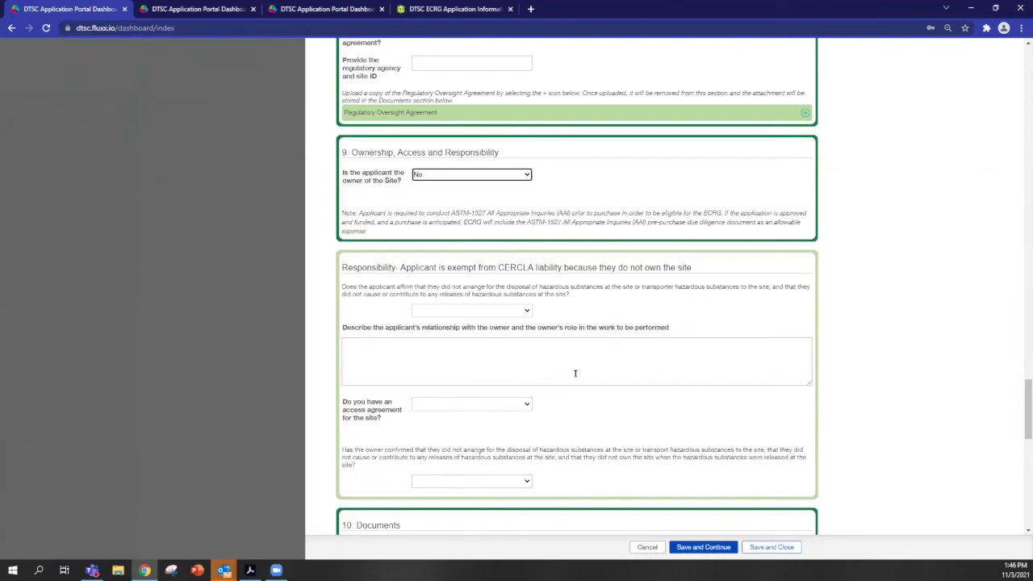
left_click(494, 403)
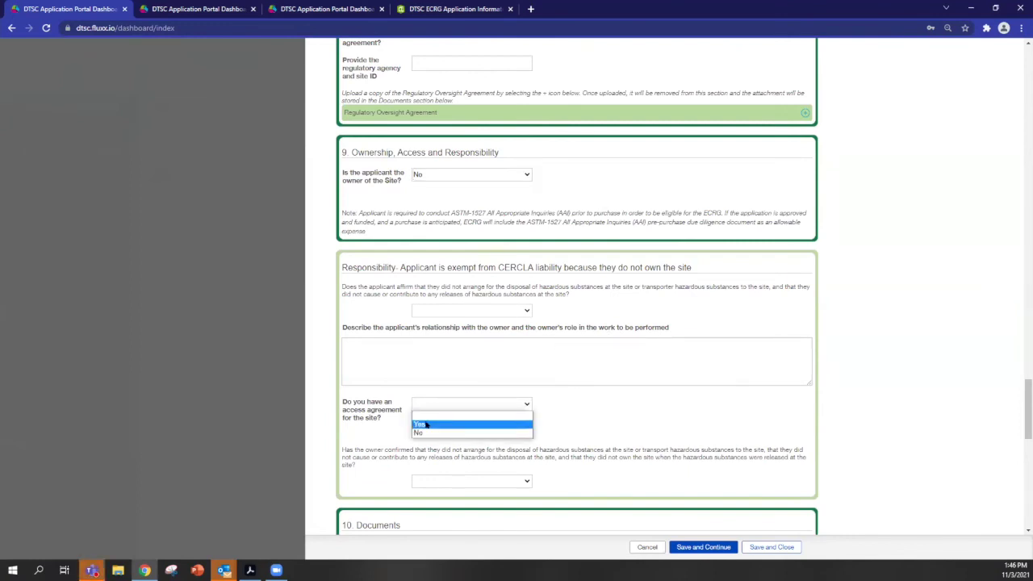
left_click(421, 424)
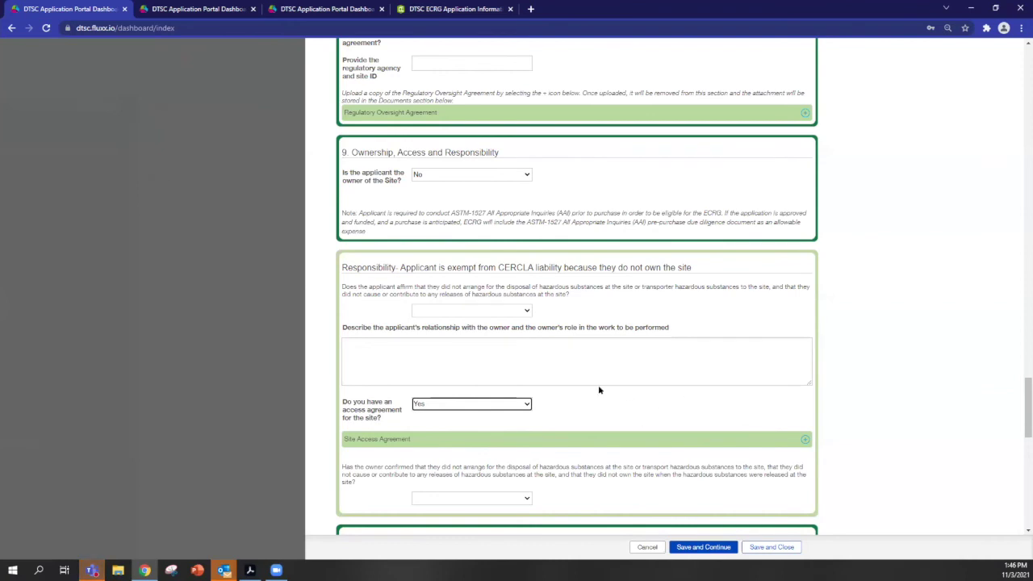
scroll(600, 414, "down", 2)
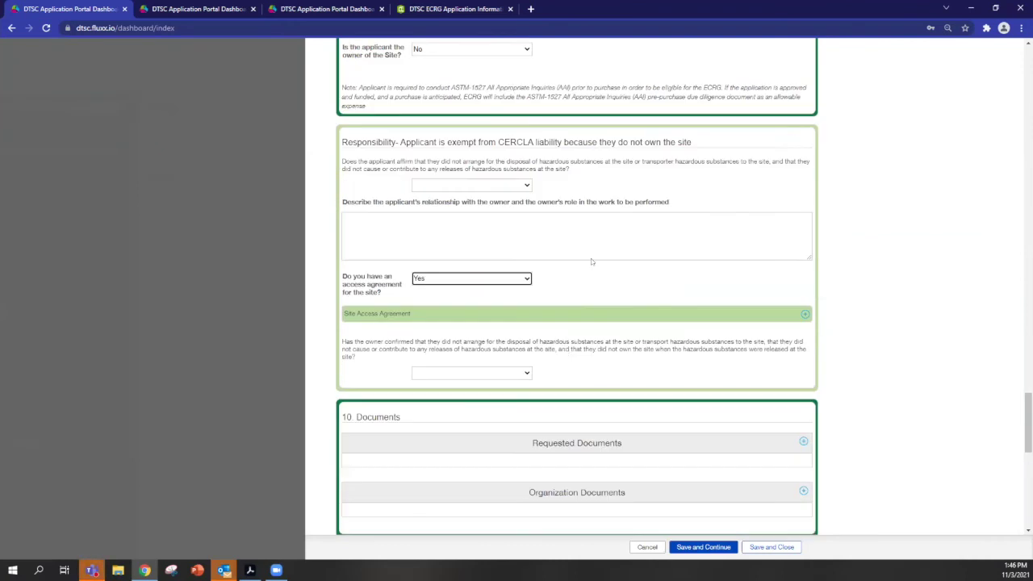
scroll(582, 245, "down", 2)
scroll(495, 256, "down", 2)
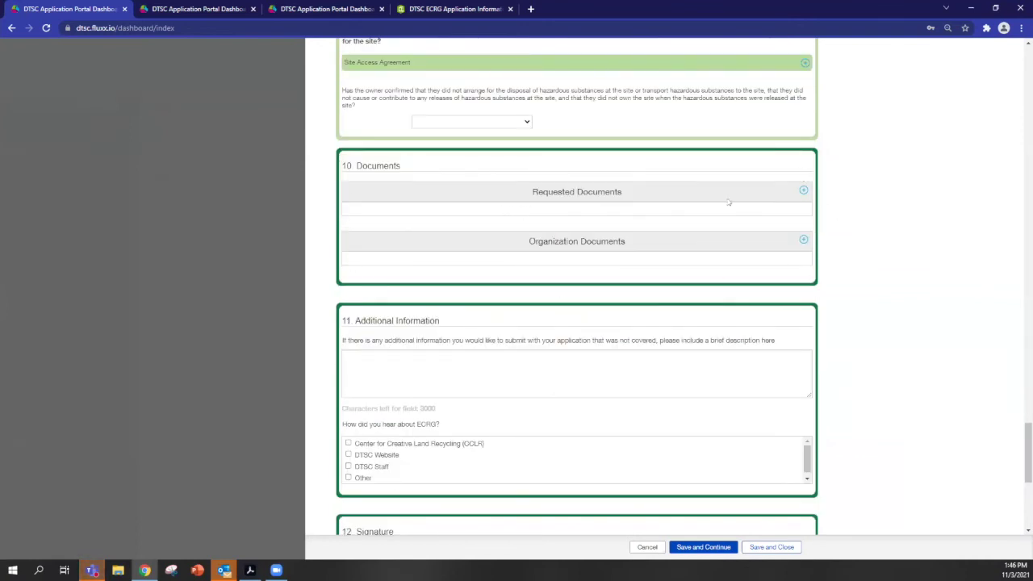
scroll(475, 218, "up", 2)
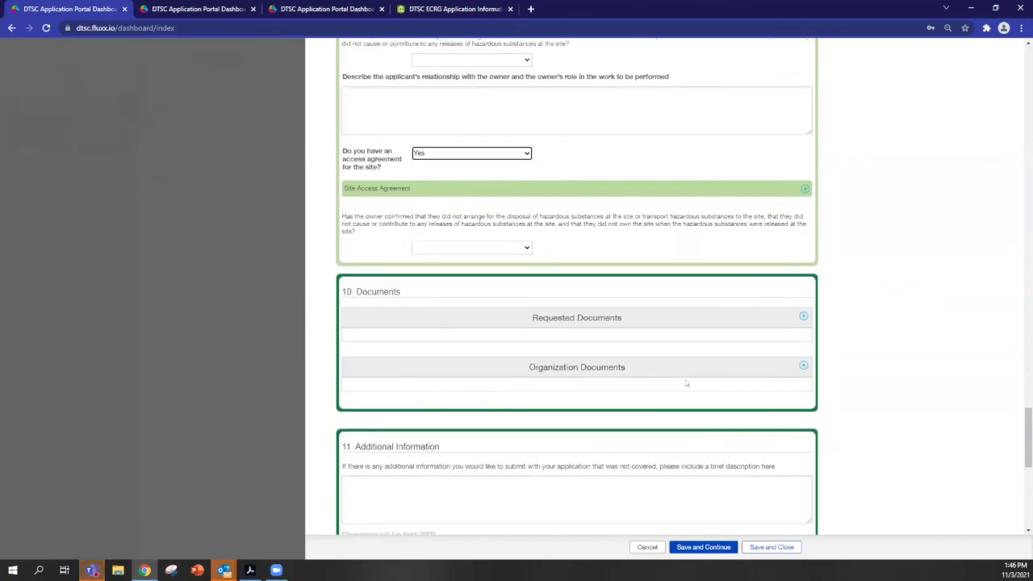
scroll(679, 386, "up", 4)
scroll(679, 358, "up", 15)
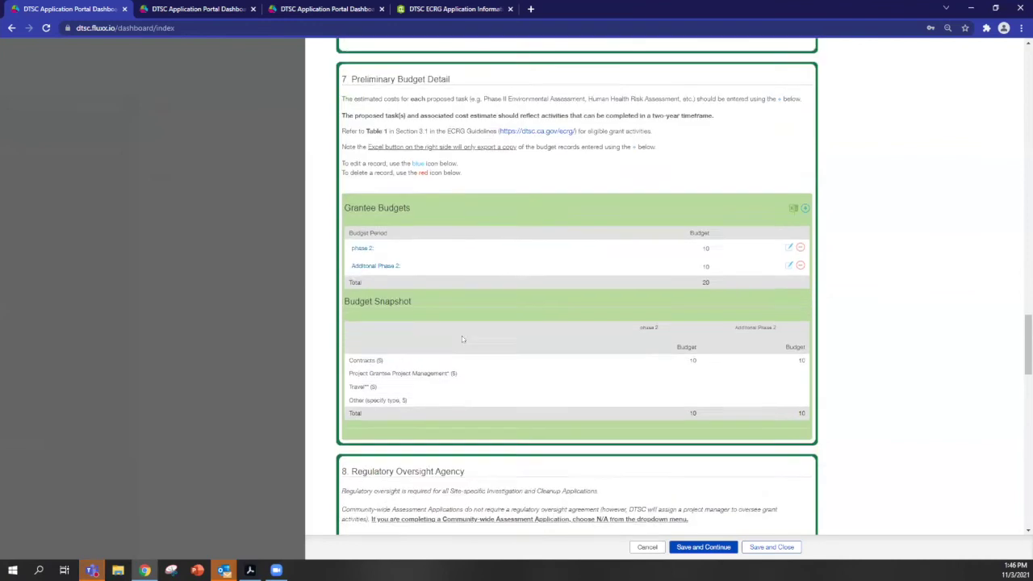
scroll(522, 339, "up", 3)
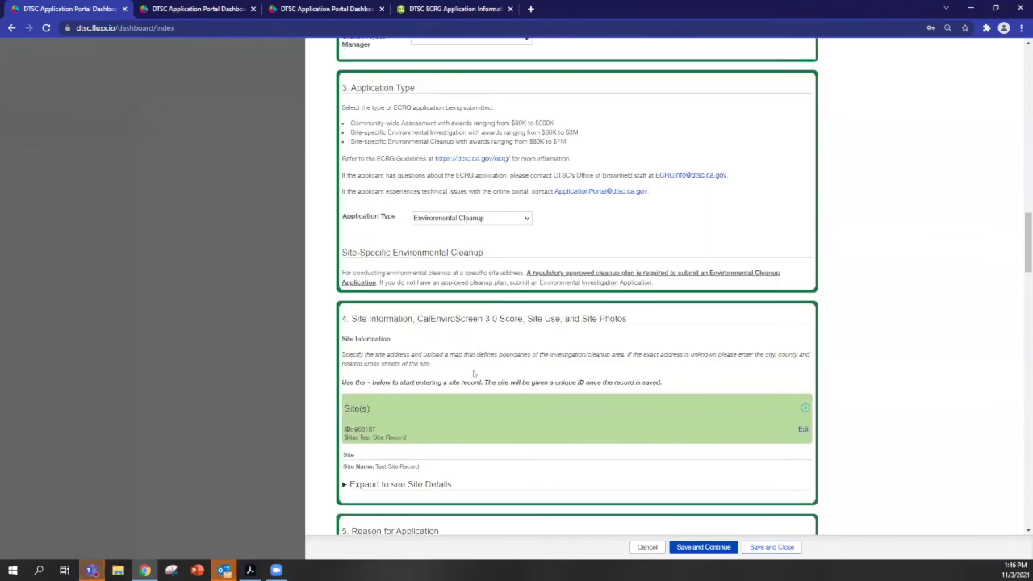
scroll(473, 371, "down", 2)
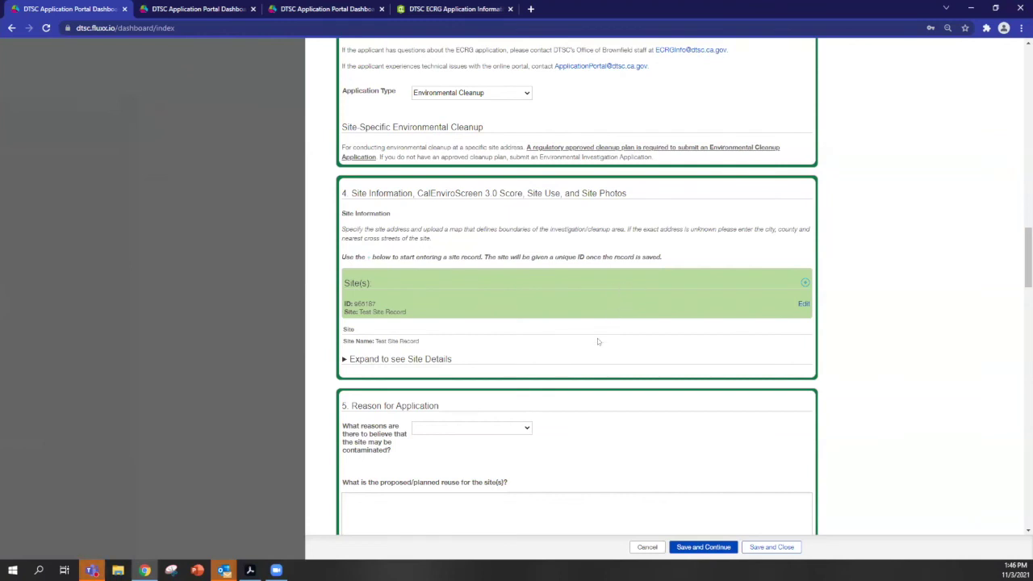
scroll(544, 336, "down", 15)
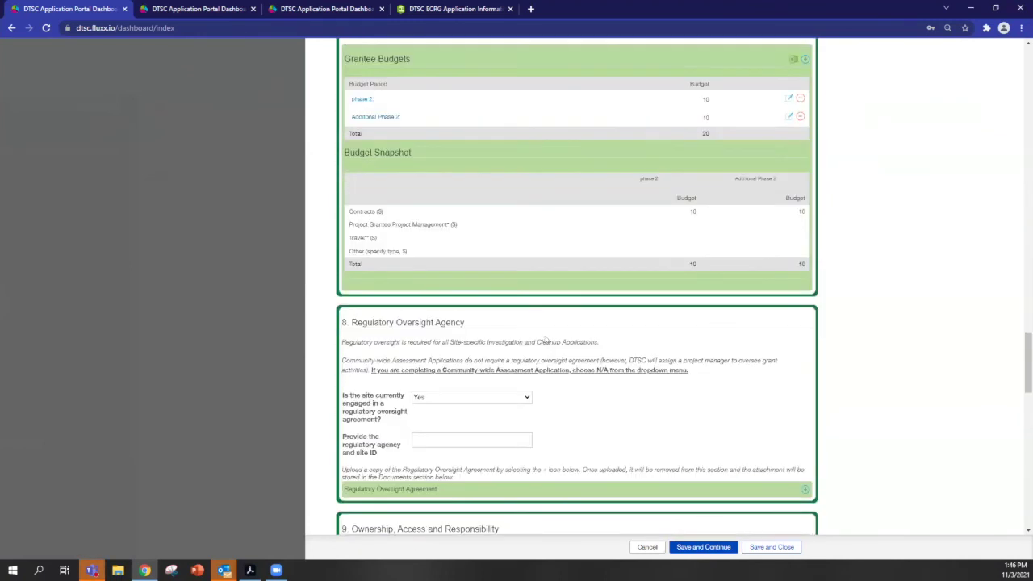
scroll(544, 336, "down", 3)
scroll(521, 259, "down", 6)
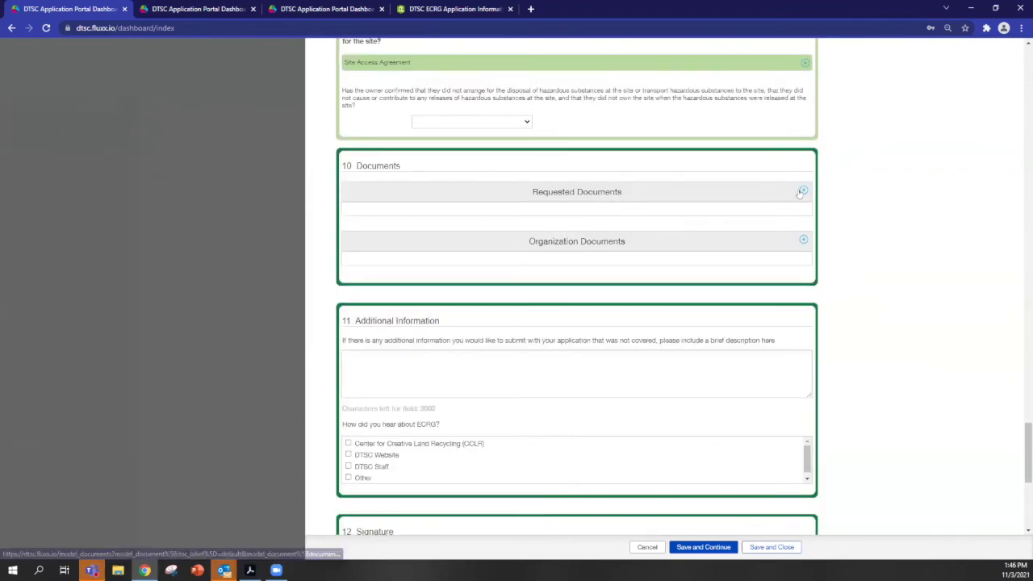
left_click(803, 190)
left_click(366, 349)
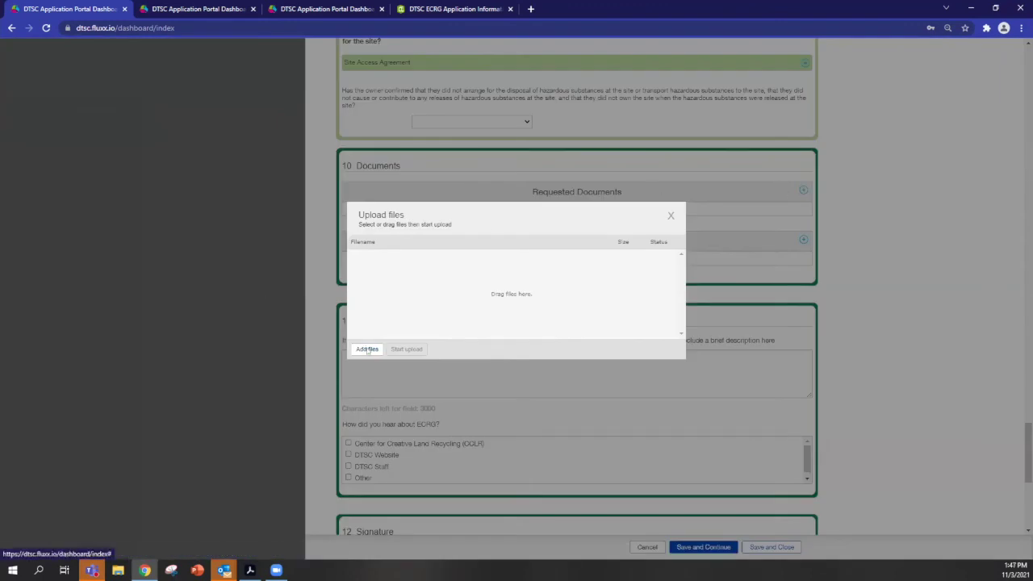
scroll(358, 202, "down", 3)
double_click(309, 109)
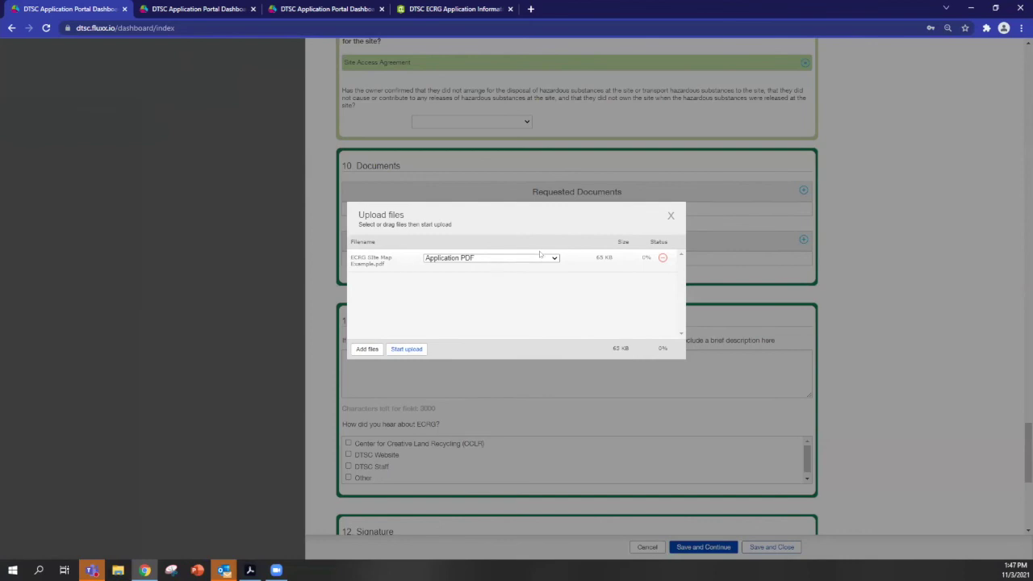
left_click(554, 258)
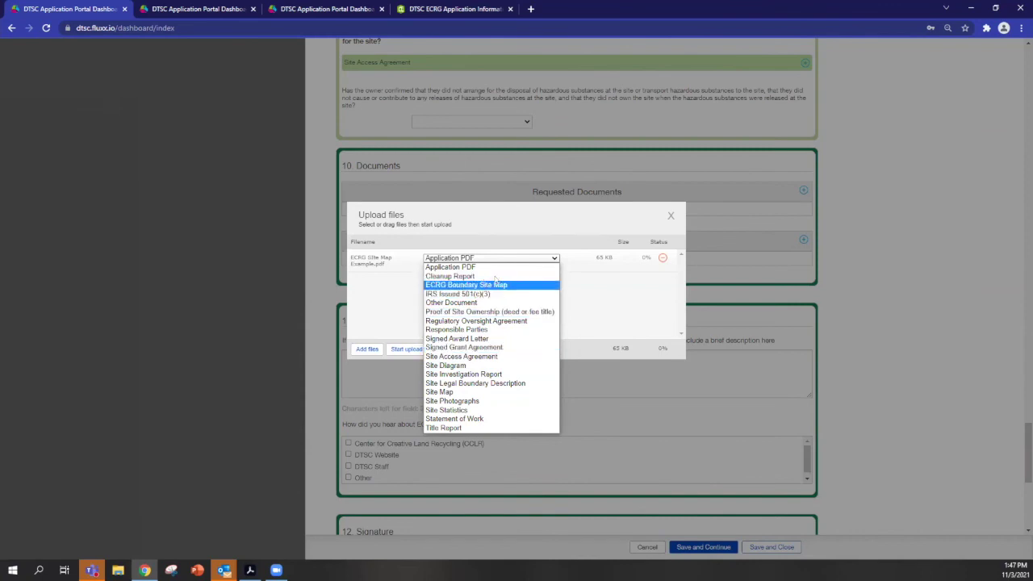
left_click(552, 269)
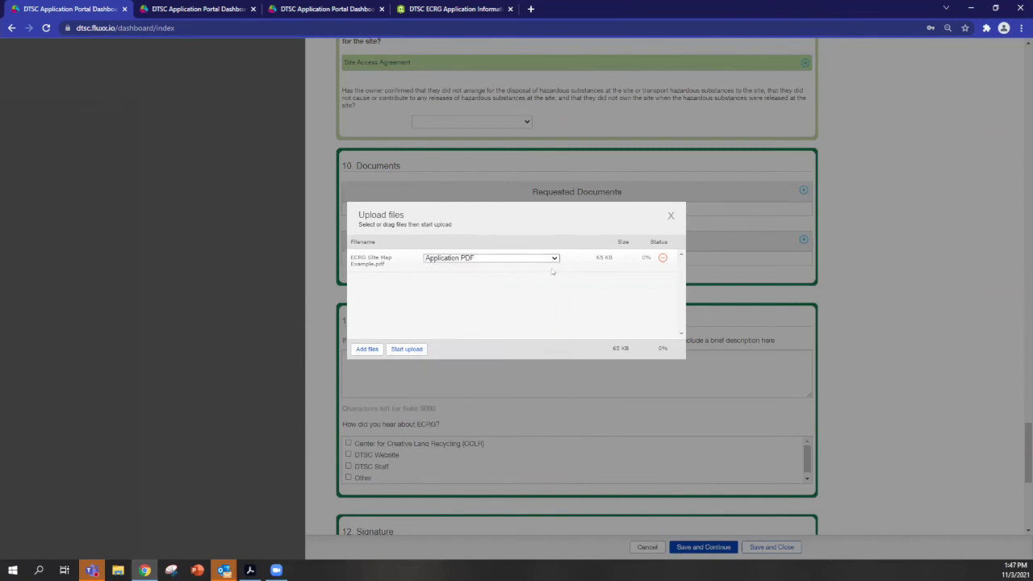
left_click(669, 216)
key("Return")
scroll(562, 307, "down", 2)
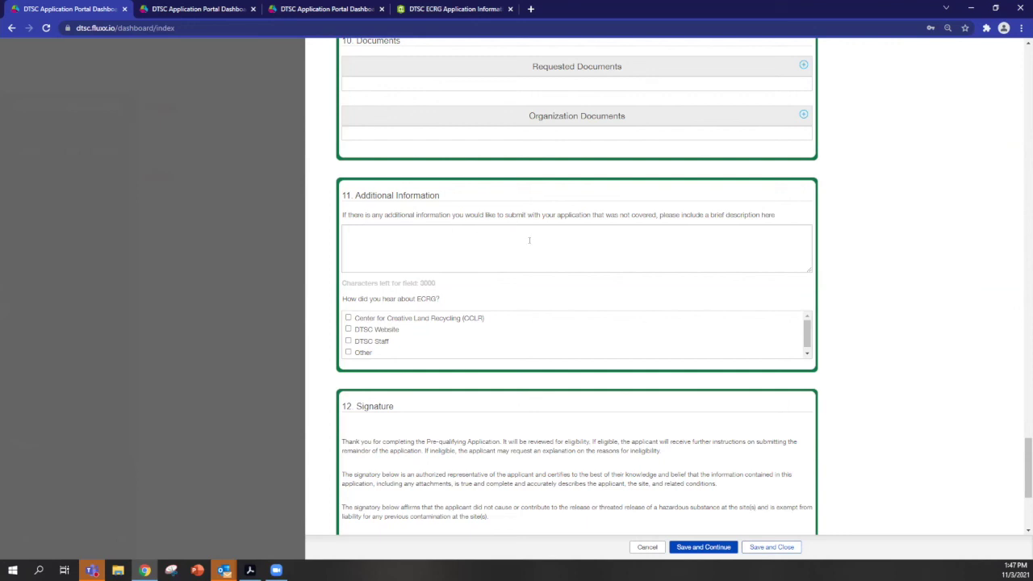
scroll(380, 277, "down", 3)
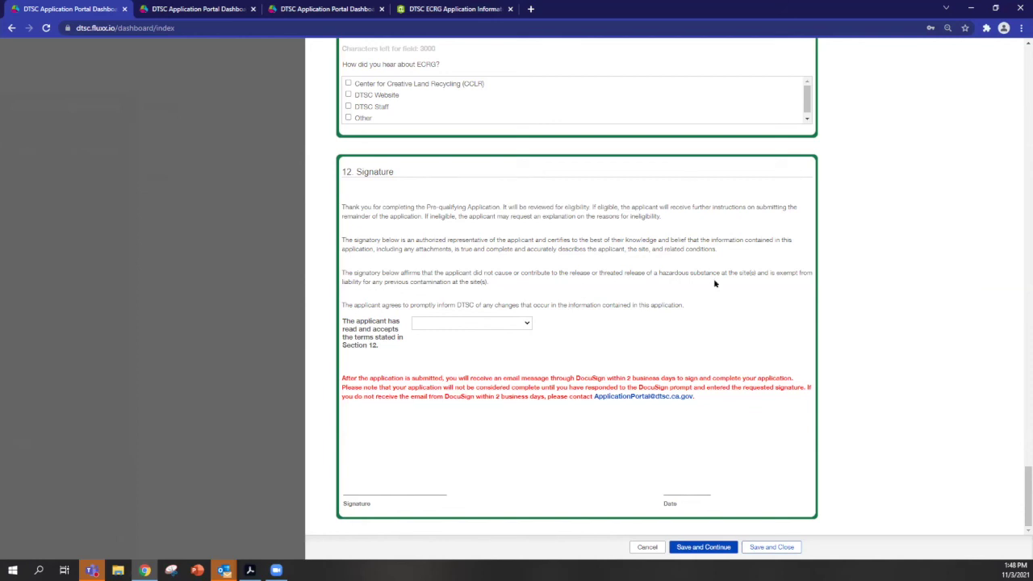
Save and Close the ECRG draft, review its read-only detail view, then reopen it with Edit.
left_click(772, 547)
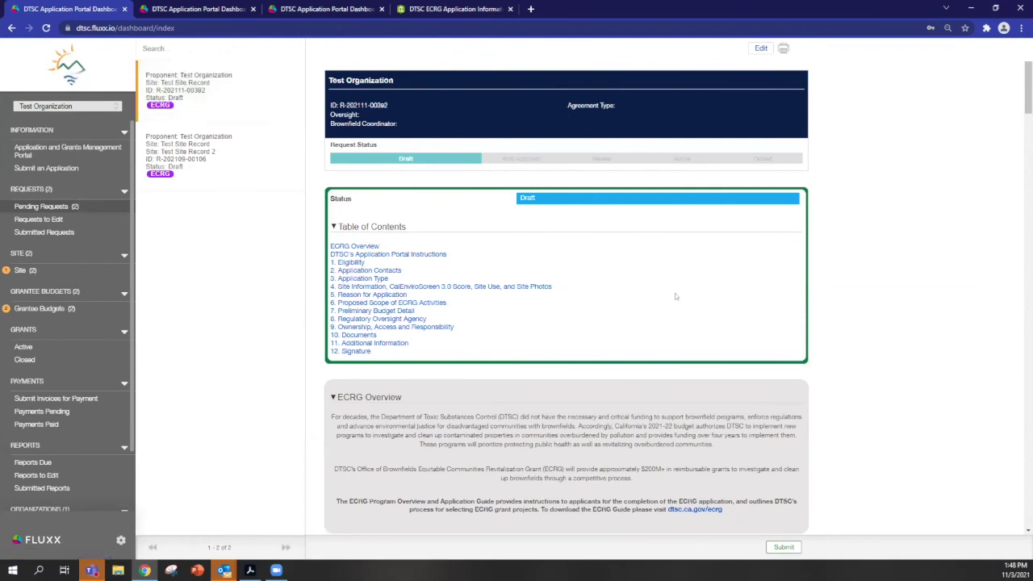
scroll(637, 326, "down", 5)
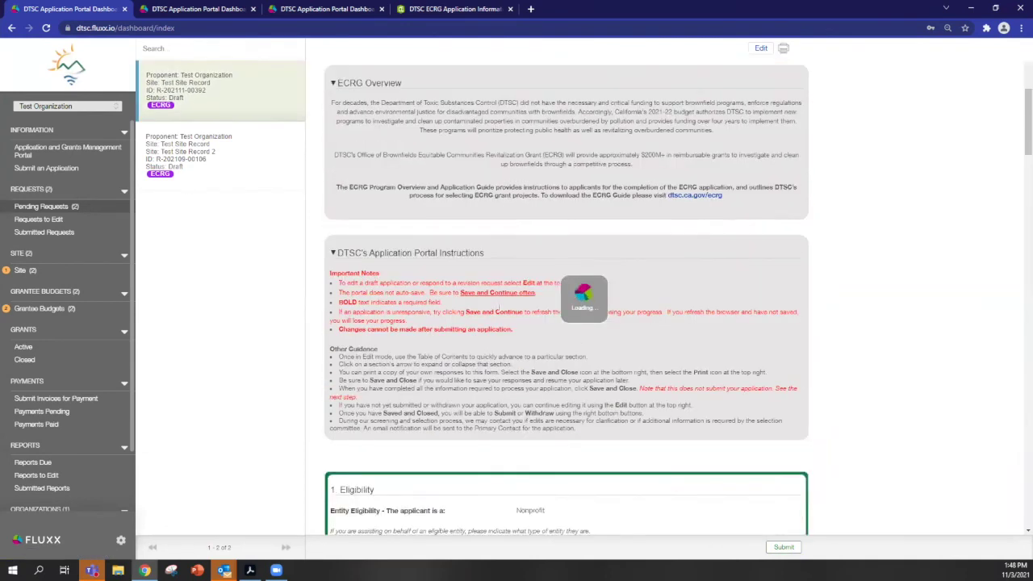
scroll(436, 295, "down", 2)
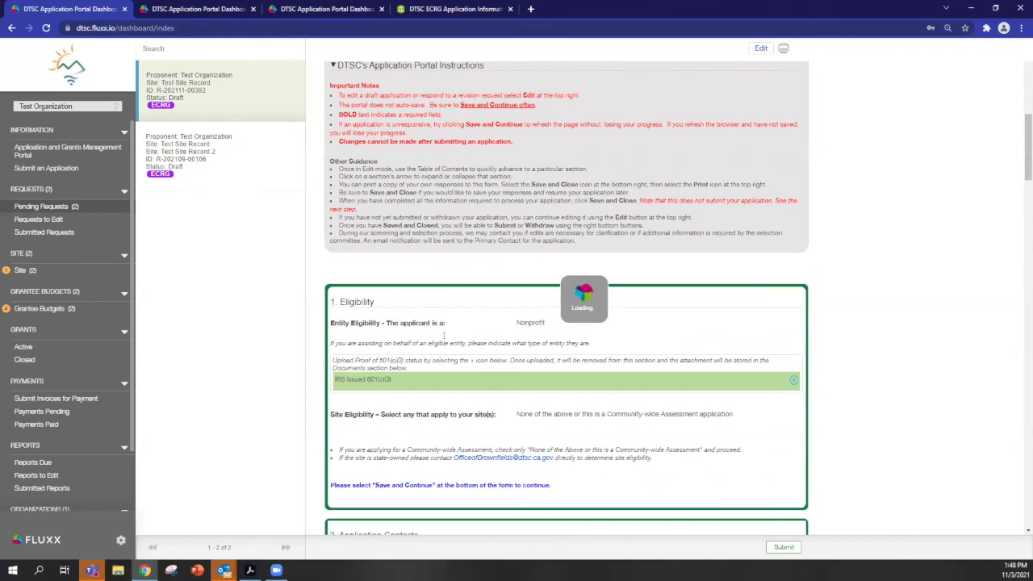
scroll(421, 300, "down", 4)
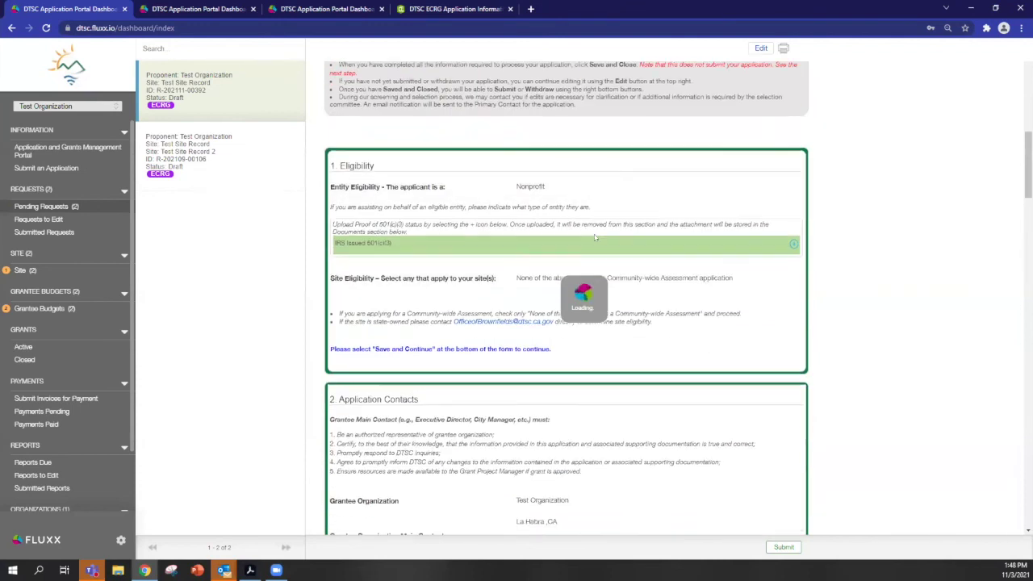
scroll(547, 326, "down", 6)
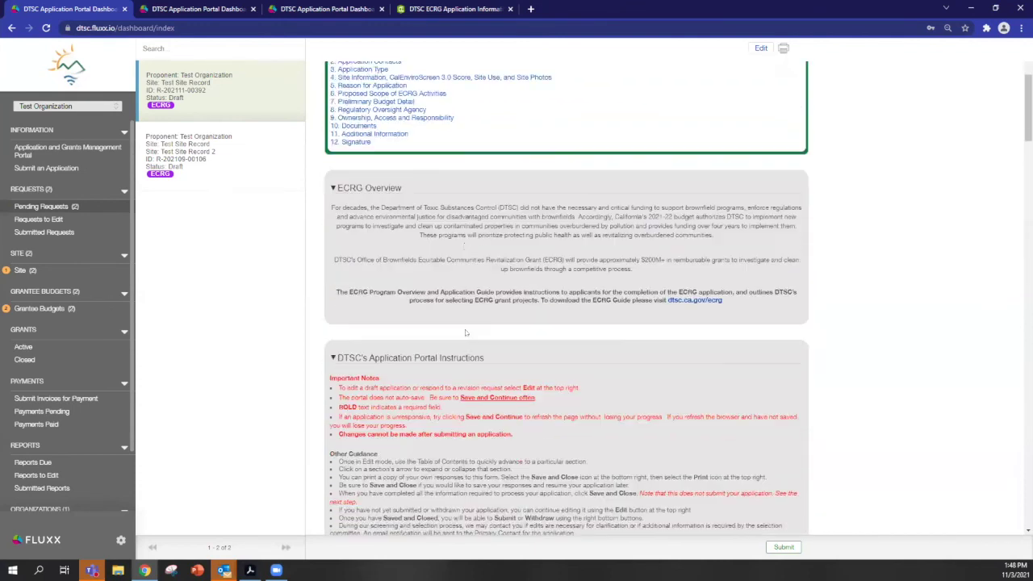
scroll(547, 326, "down", 4)
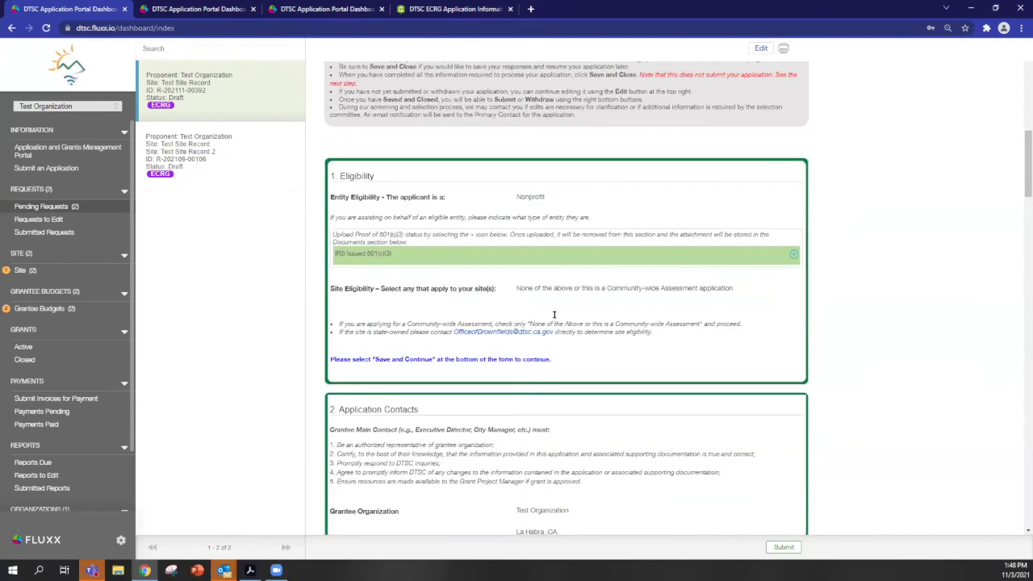
left_click(761, 49)
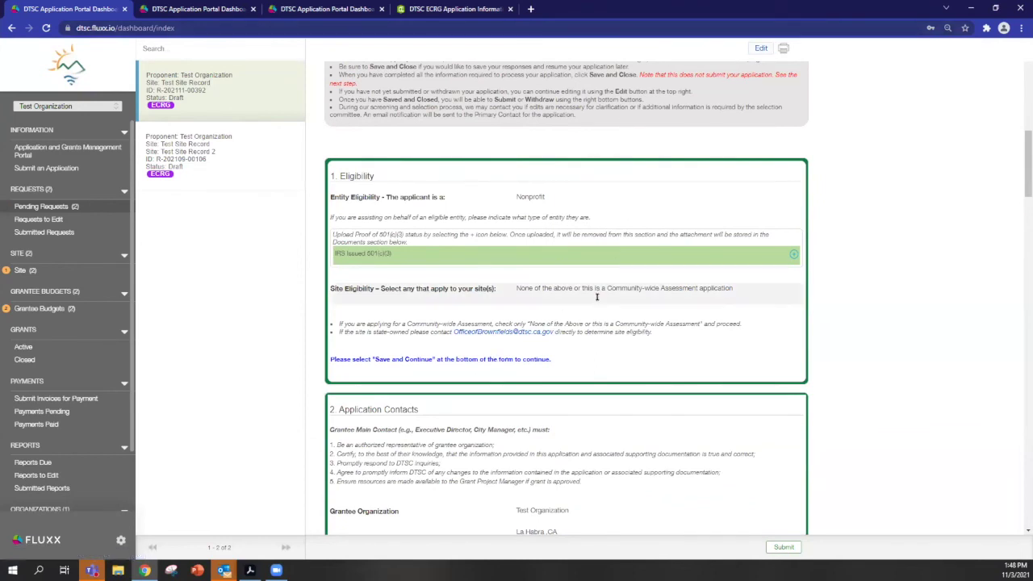
scroll(624, 344, "down", 2)
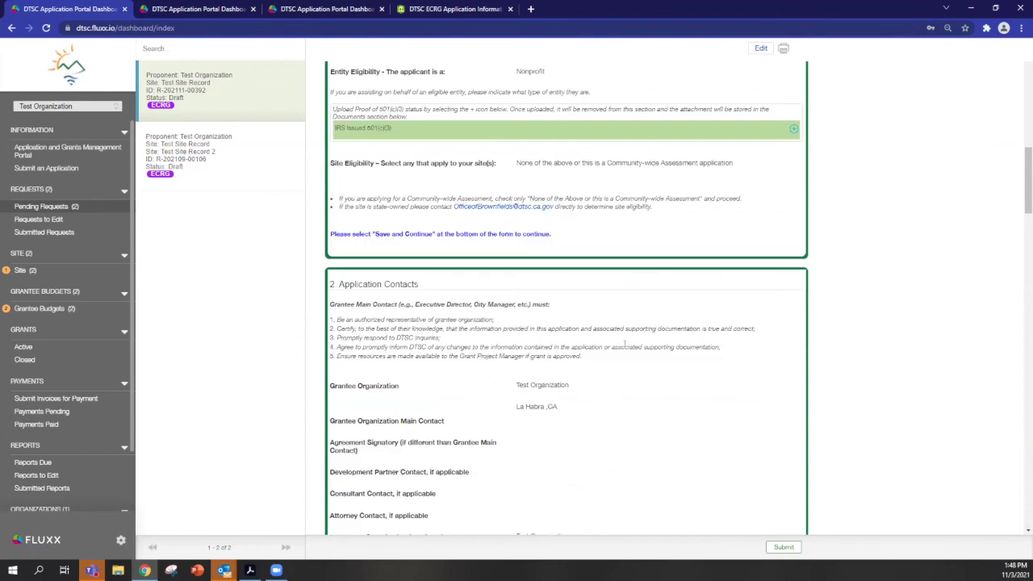
left_click(785, 547)
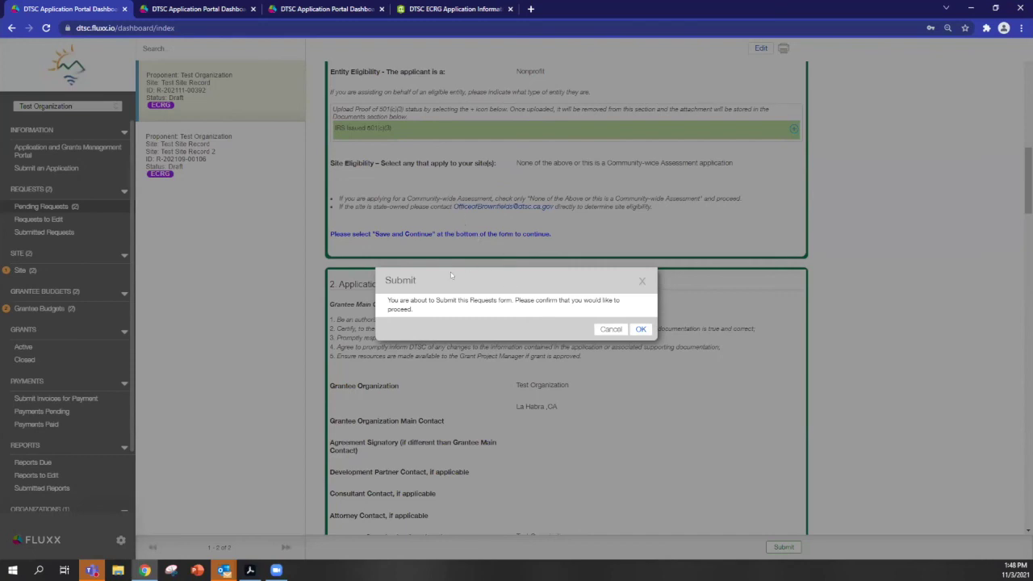
left_click(641, 280)
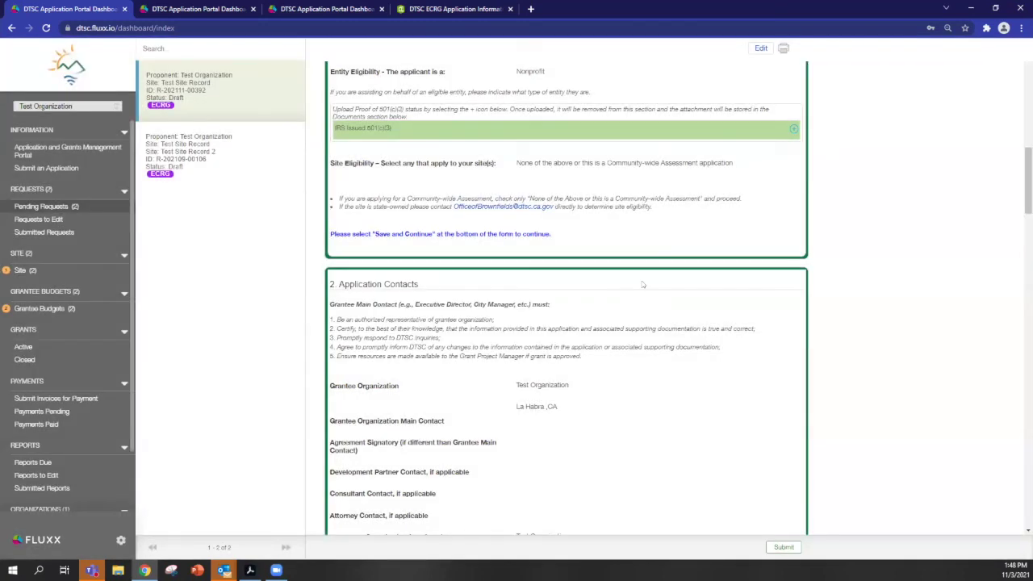
scroll(637, 298, "down", 2)
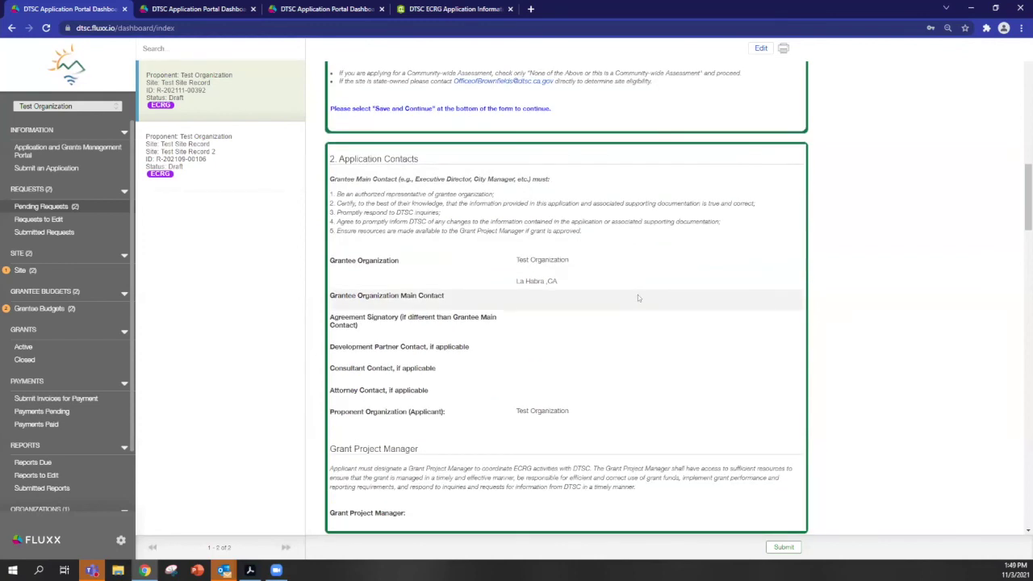